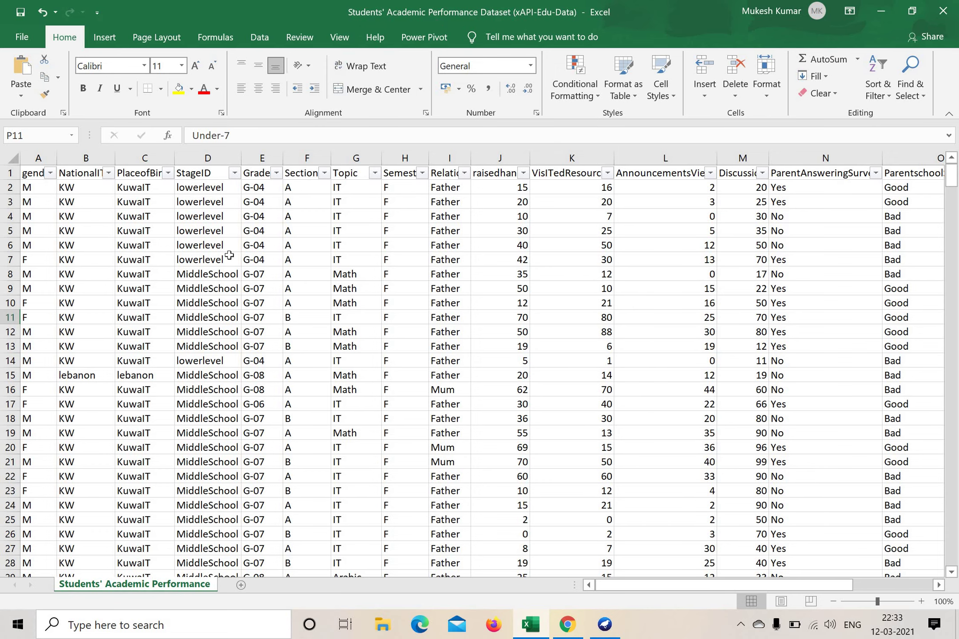
Look through all rows and columns of the Students' Academic Performance dataset, from the first record to the last
scroll(136, 441, down, 10)
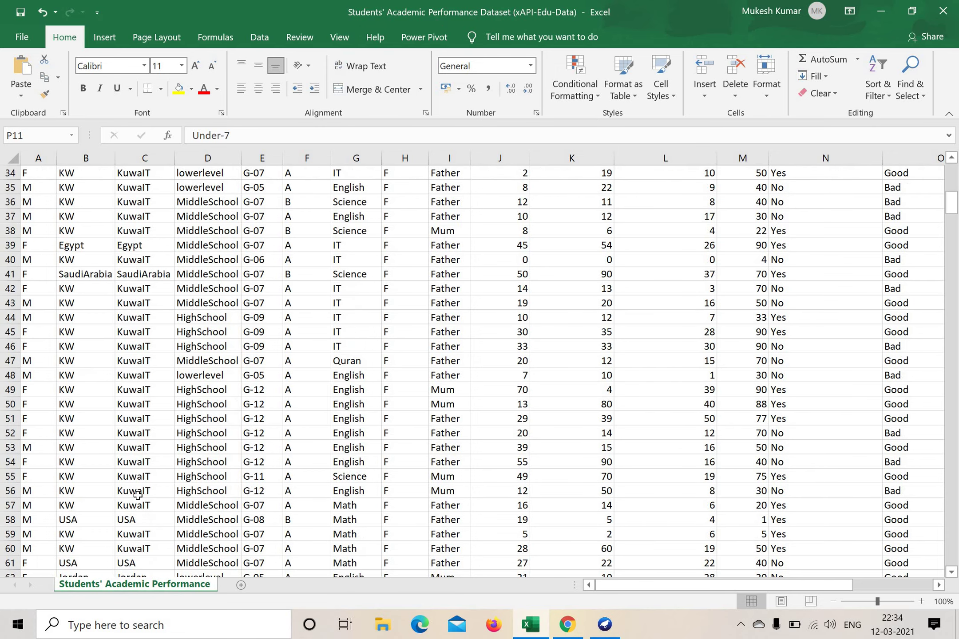
scroll(137, 495, down, 20)
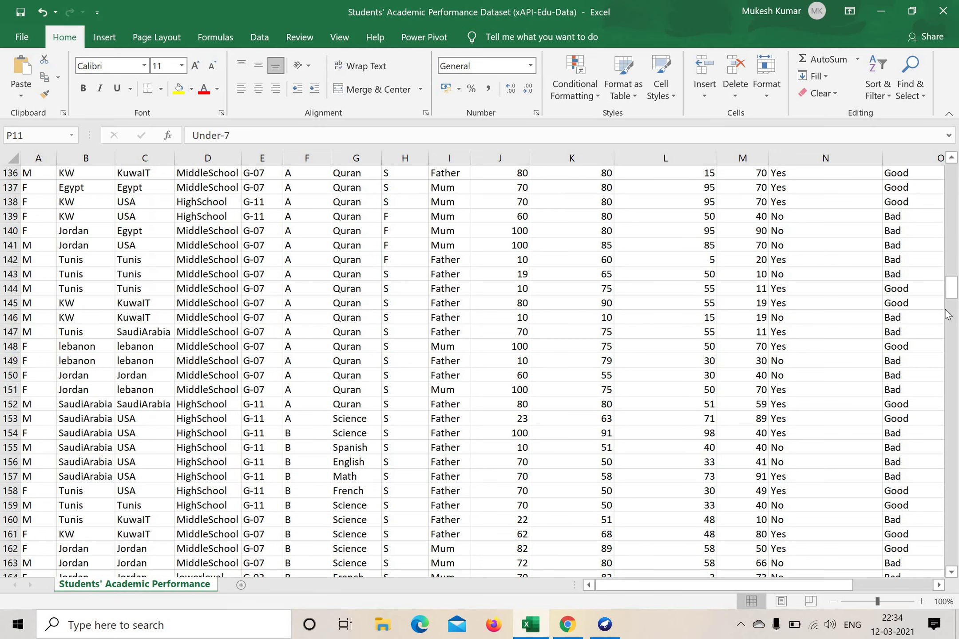
drag(951, 289, 250, 528)
scroll(62, 349, down, 10)
scroll(56, 342, up, 4)
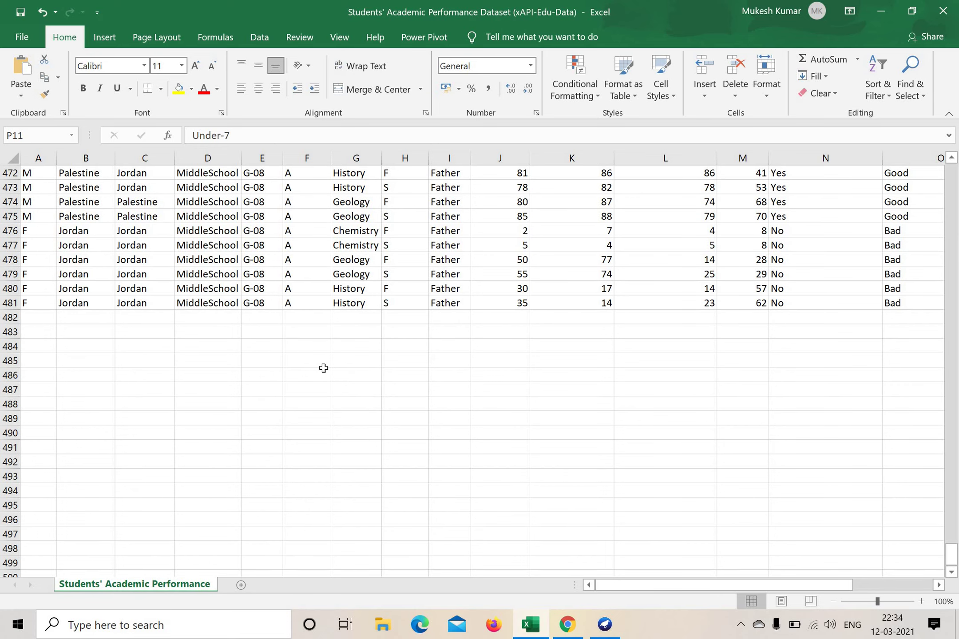
scroll(355, 362, up, 15)
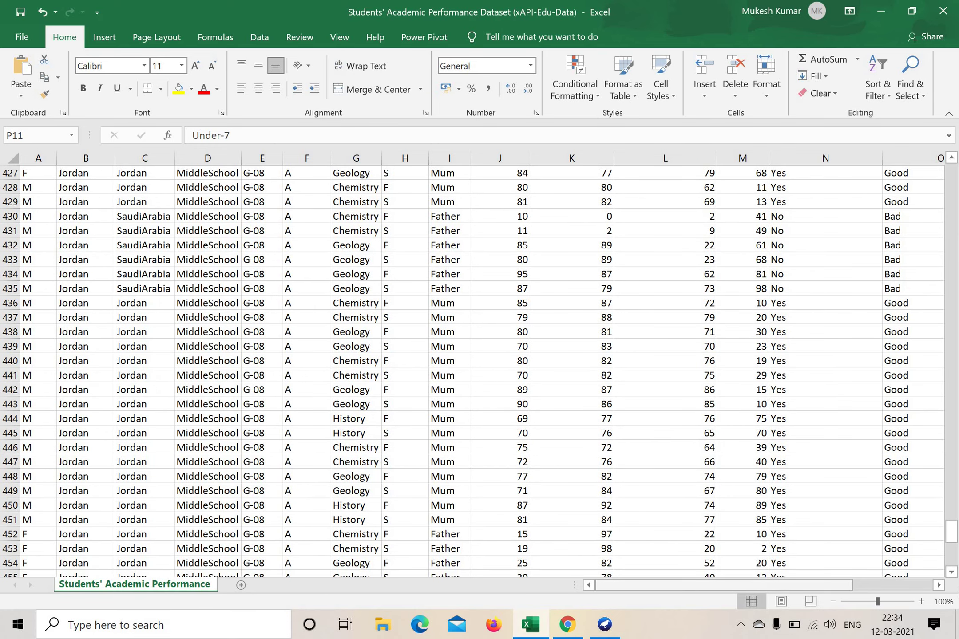
scroll(676, 402, right, 4)
scroll(676, 391, up, 16)
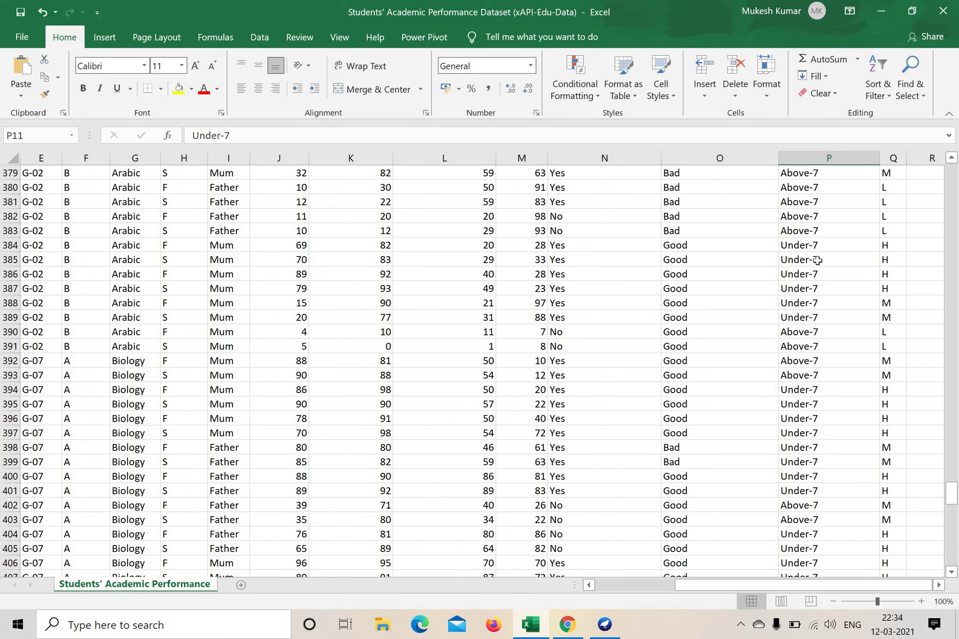
scroll(817, 261, up, 20)
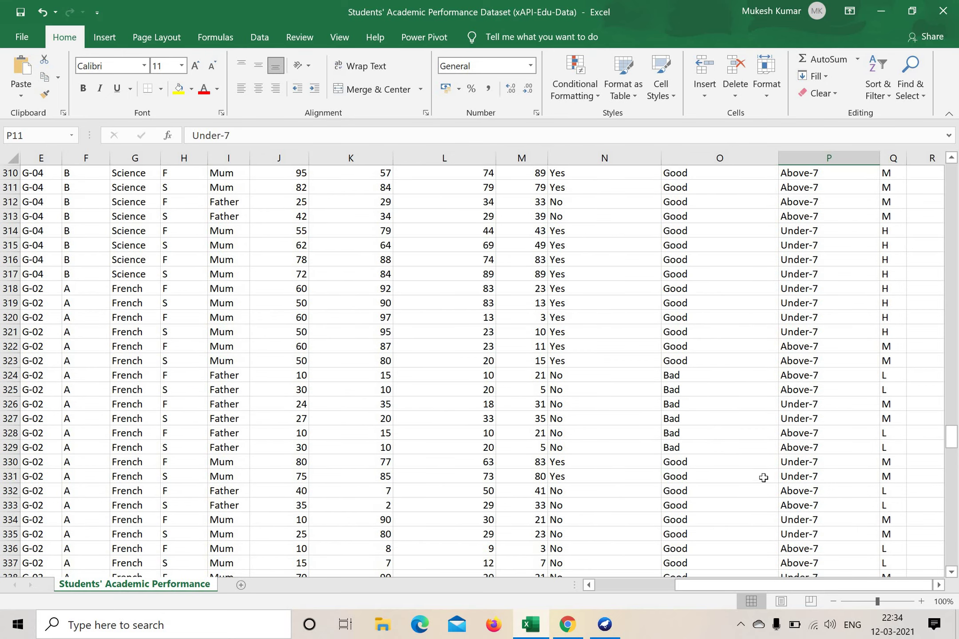
scroll(763, 477, up, 5)
drag(708, 589, 626, 588)
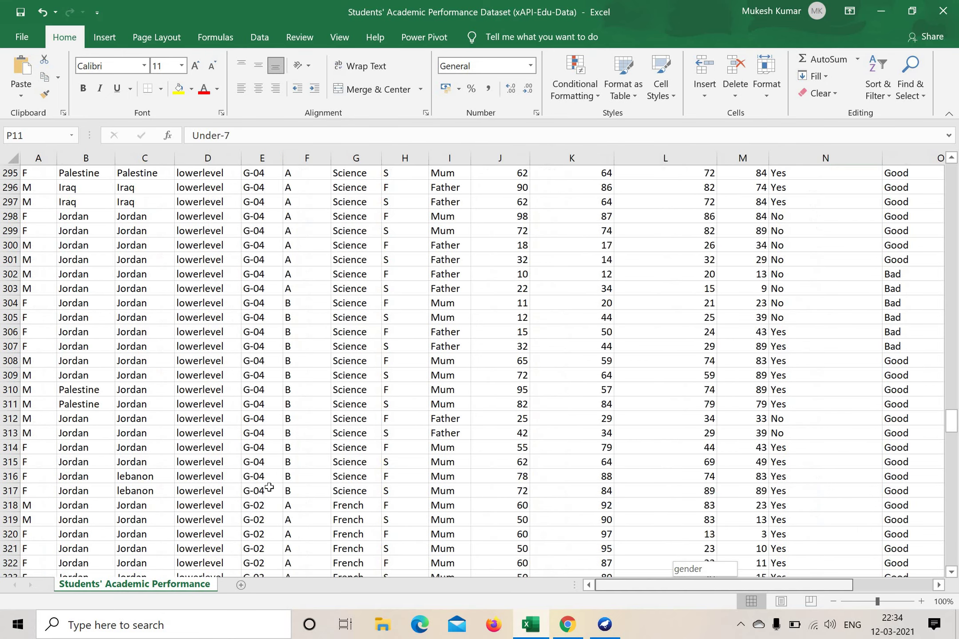
scroll(269, 488, up, 20)
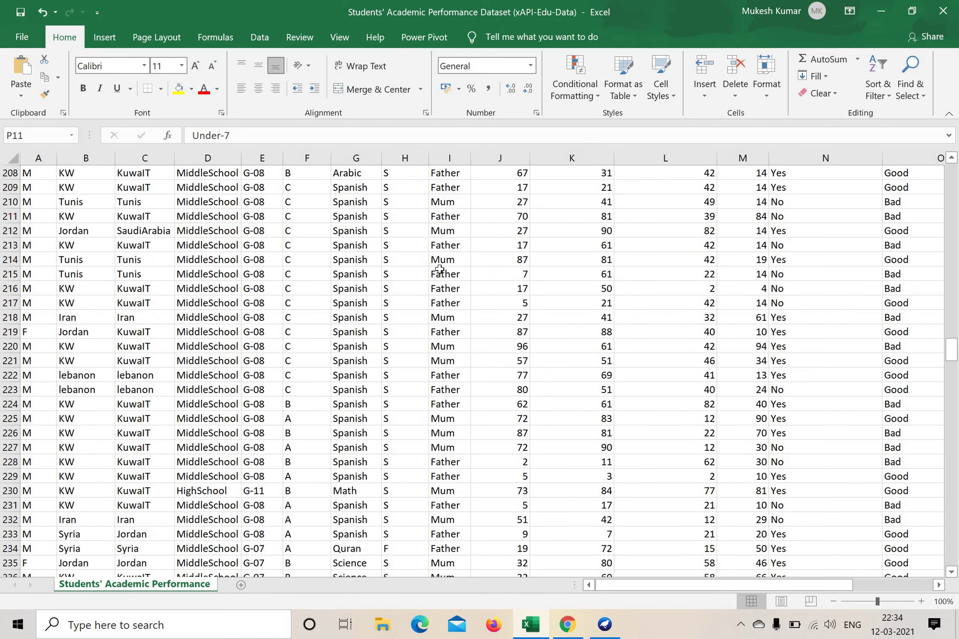
scroll(367, 279, up, 20)
drag(952, 291, 951, 175)
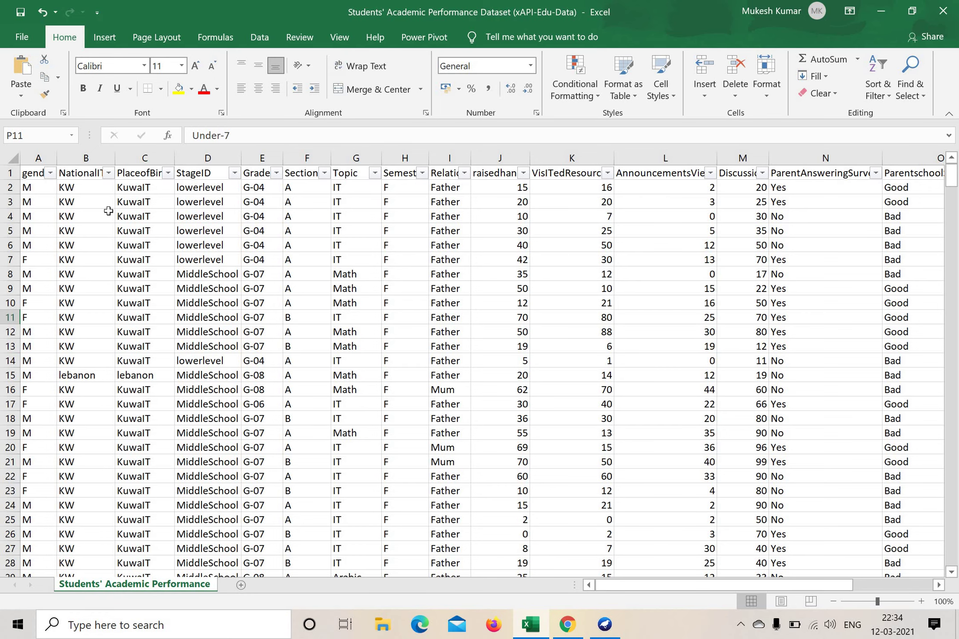
Highlight the complete student record in row 4, from the gender column through the Class column
drag(22, 217, 426, 237)
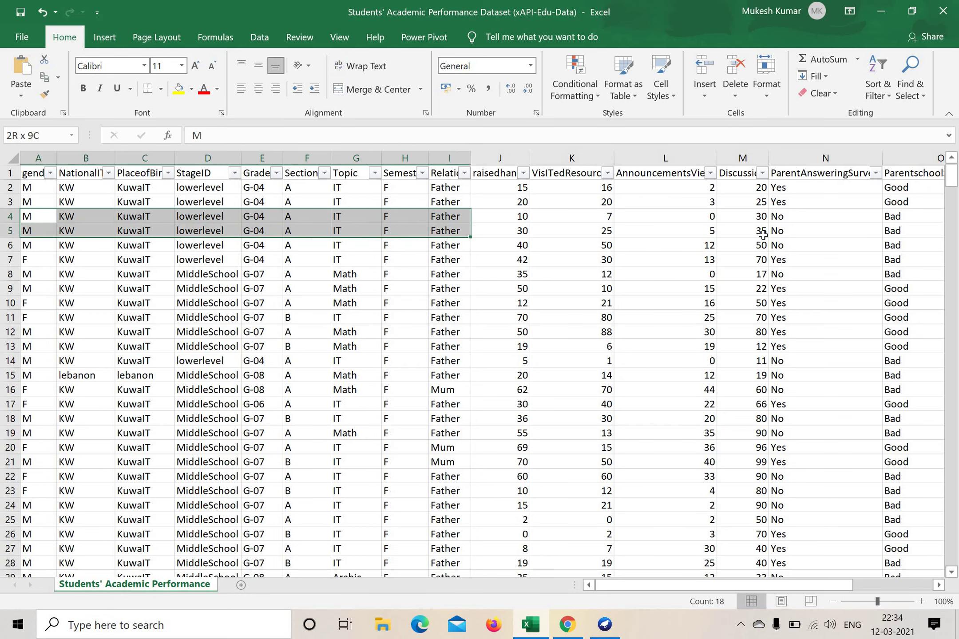
drag(763, 235, 842, 216)
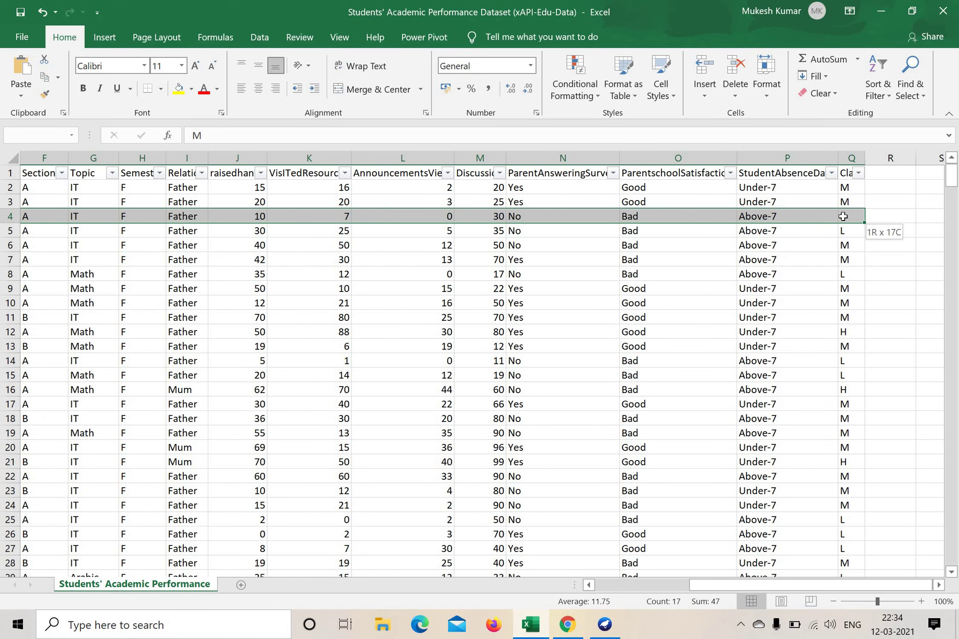
drag(843, 216, 843, 217)
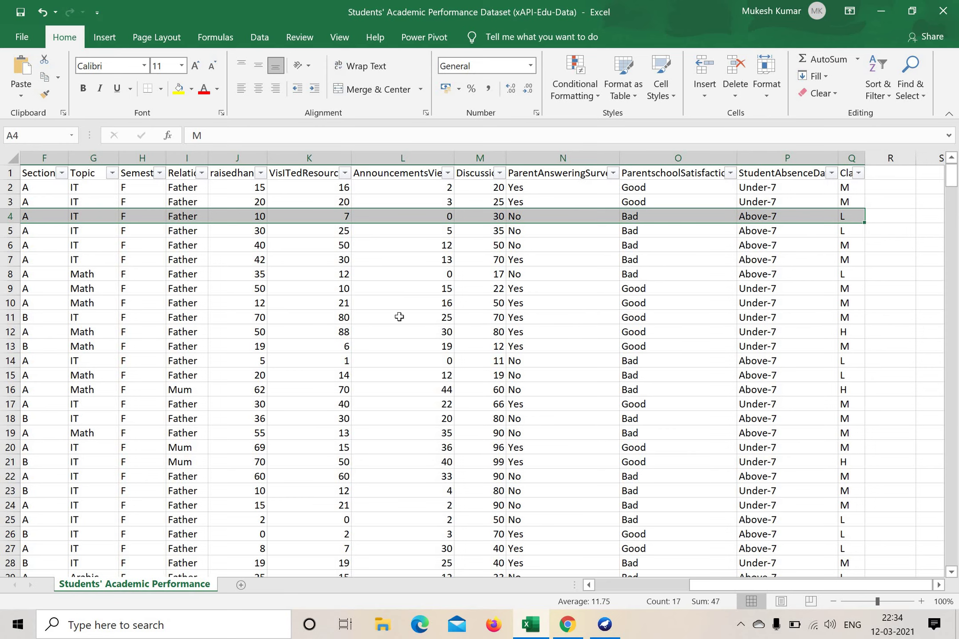
drag(721, 589, 444, 589)
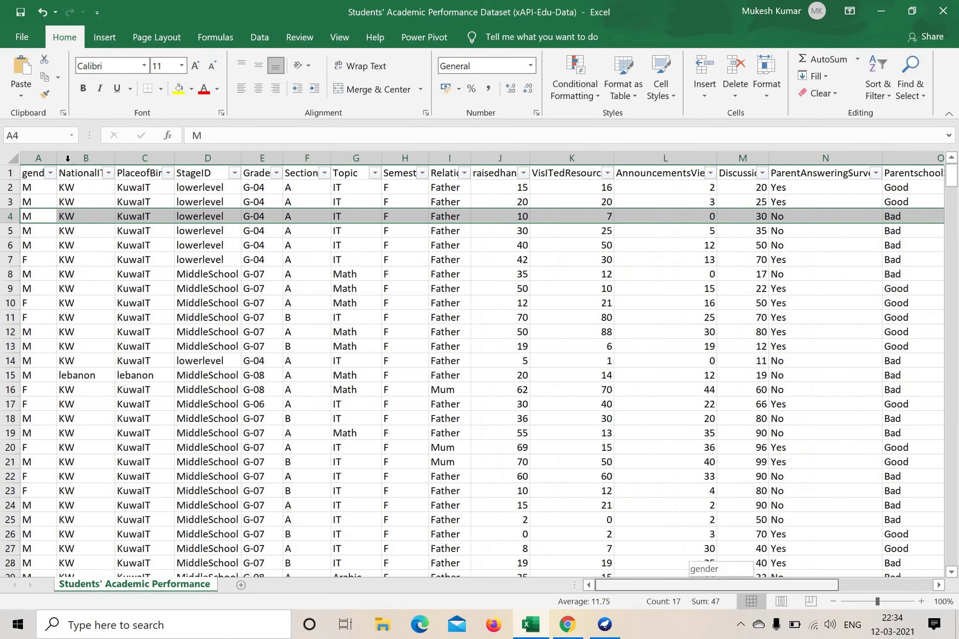
Examine the dataset's attribute columns one by one, from gender, NationalITy, PlaceofBirth, StageID and GradeID across to Class
key(ctrl+Home)
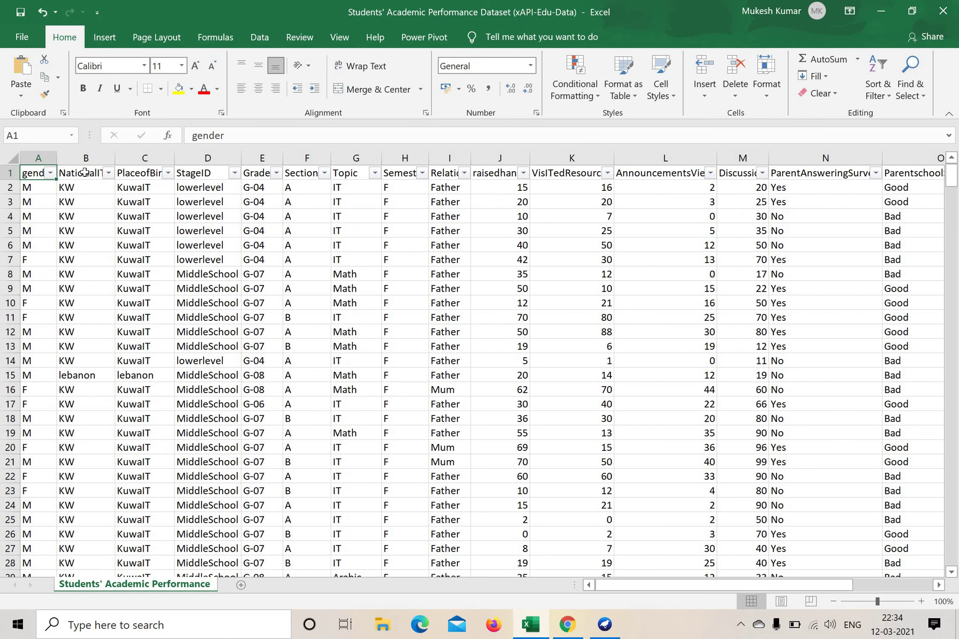
key(Right)
key(Right)
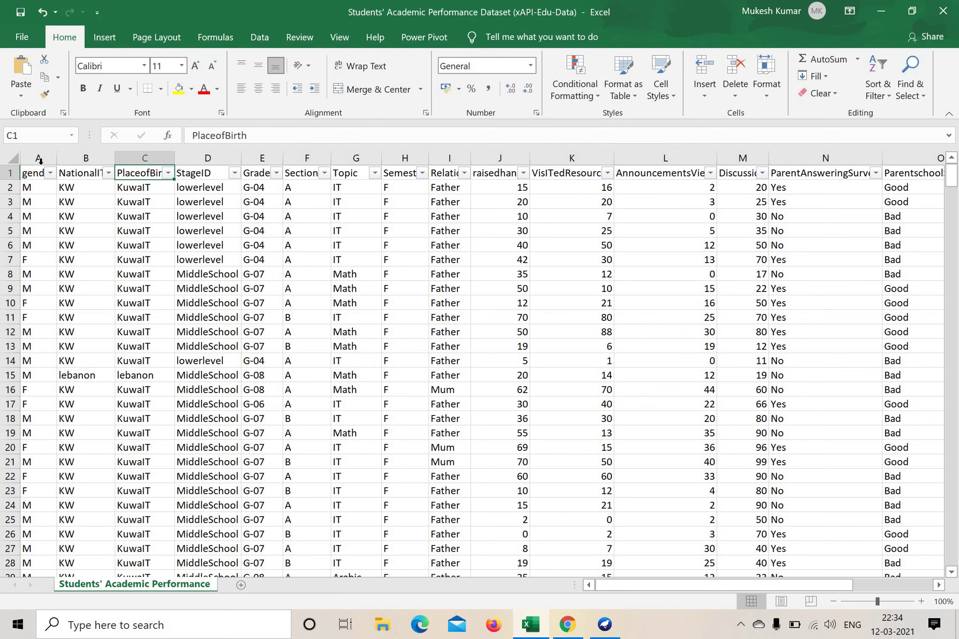
click(49, 158)
click(86, 158)
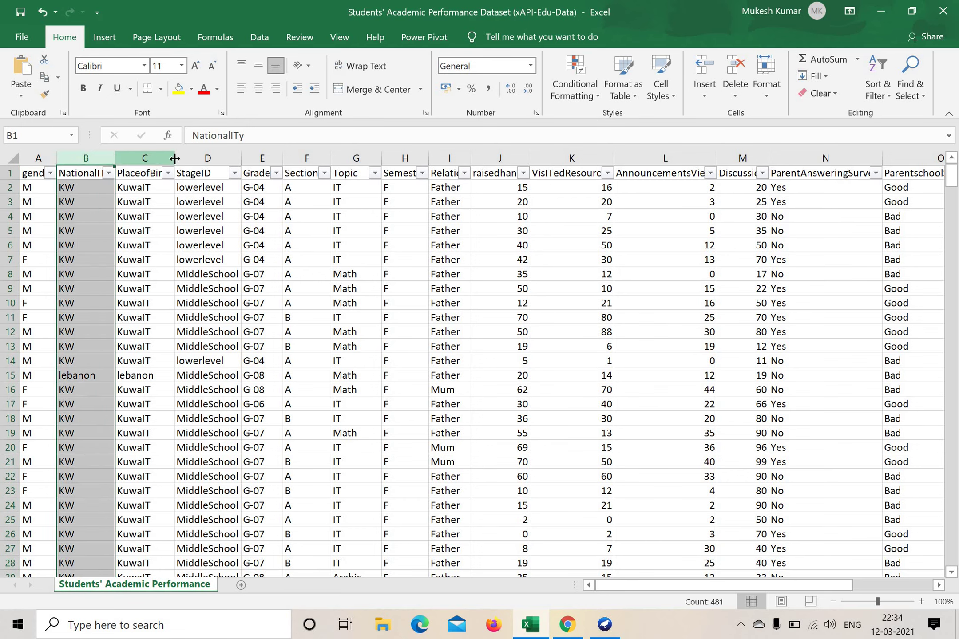
click(144, 158)
click(207, 157)
click(262, 158)
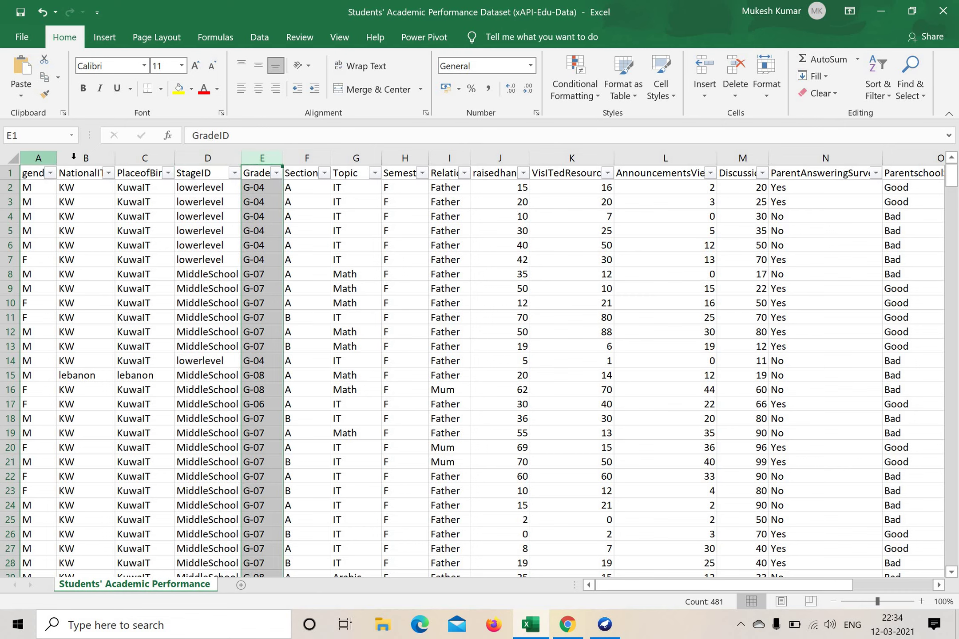
click(38, 158)
click(80, 158)
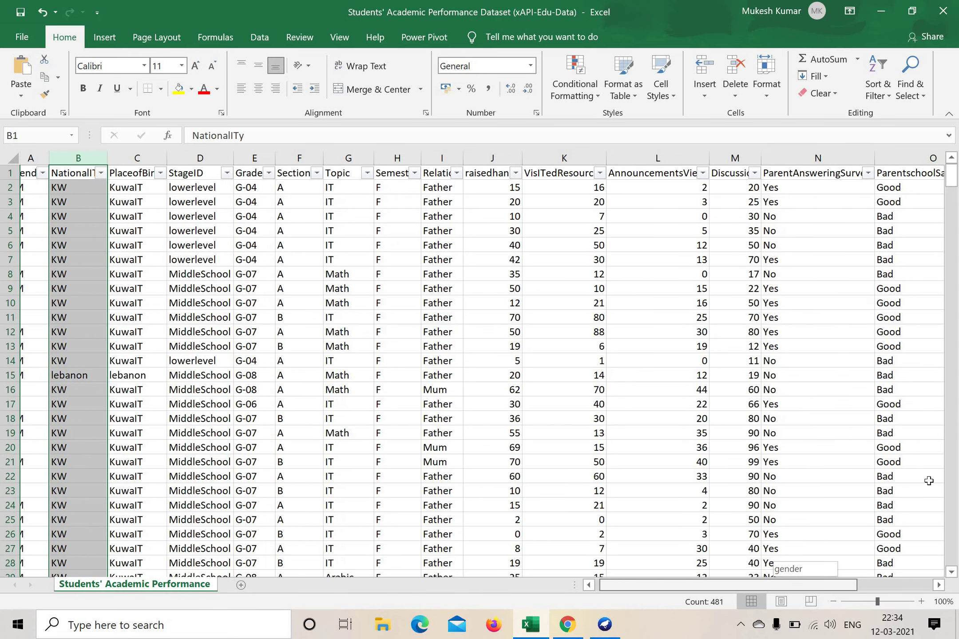
scroll(888, 590, right, 4)
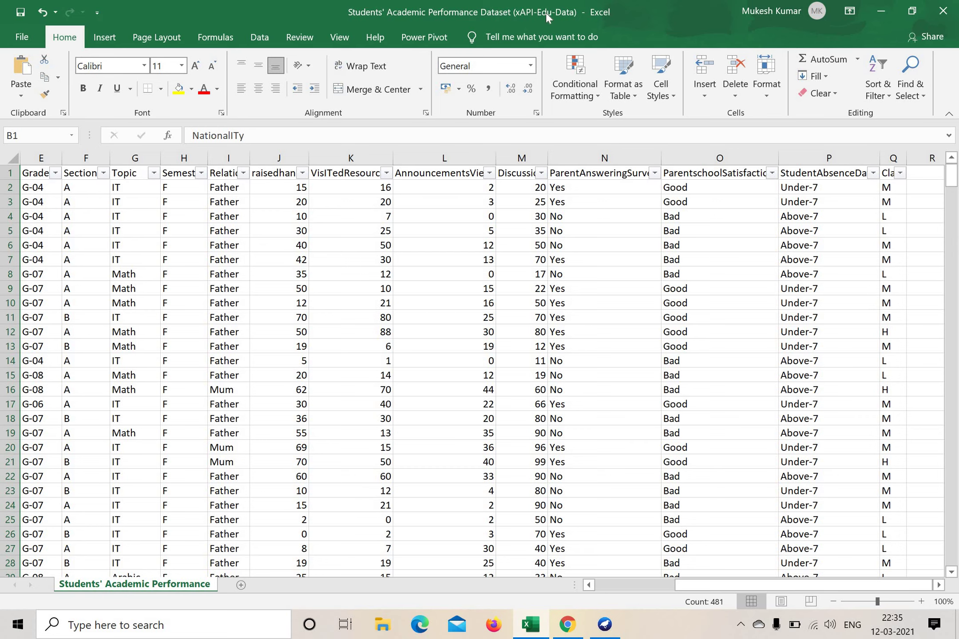
Minimize the workbook, switch to Weka and open the Explorer in a maximized window
key(alt+h)
key(w)
click(881, 11)
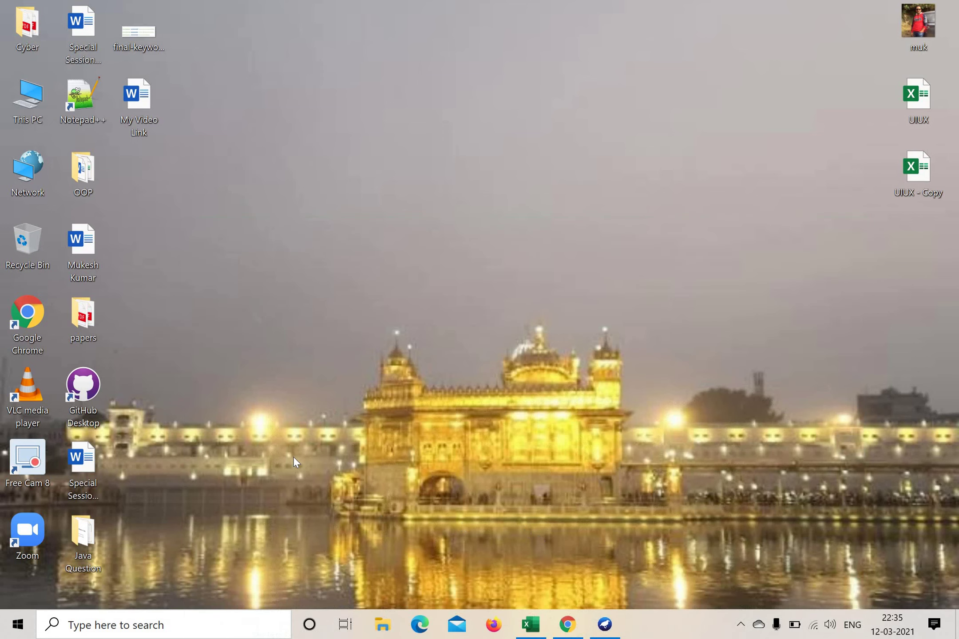
click(605, 624)
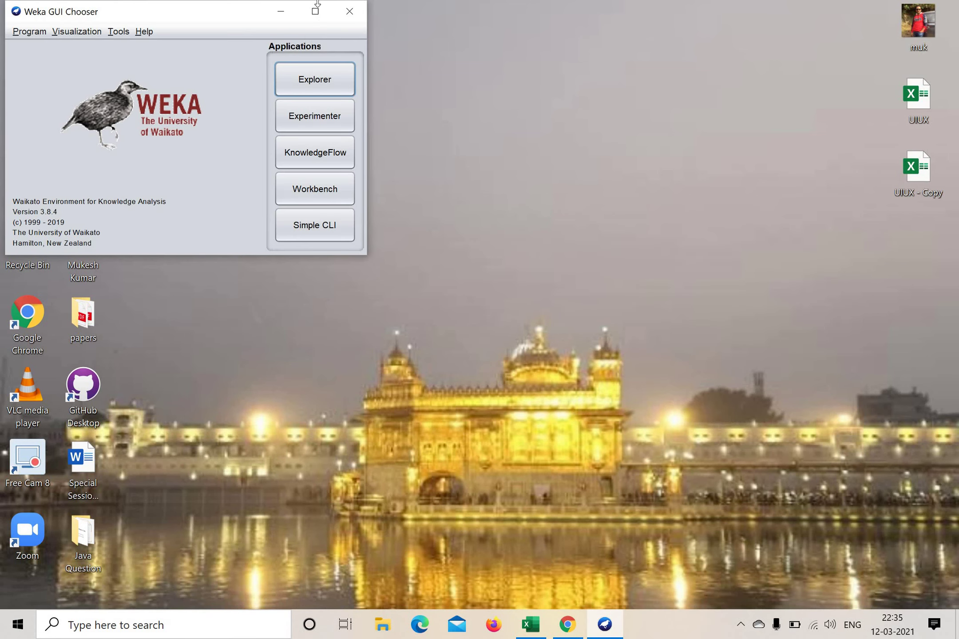
click(316, 11)
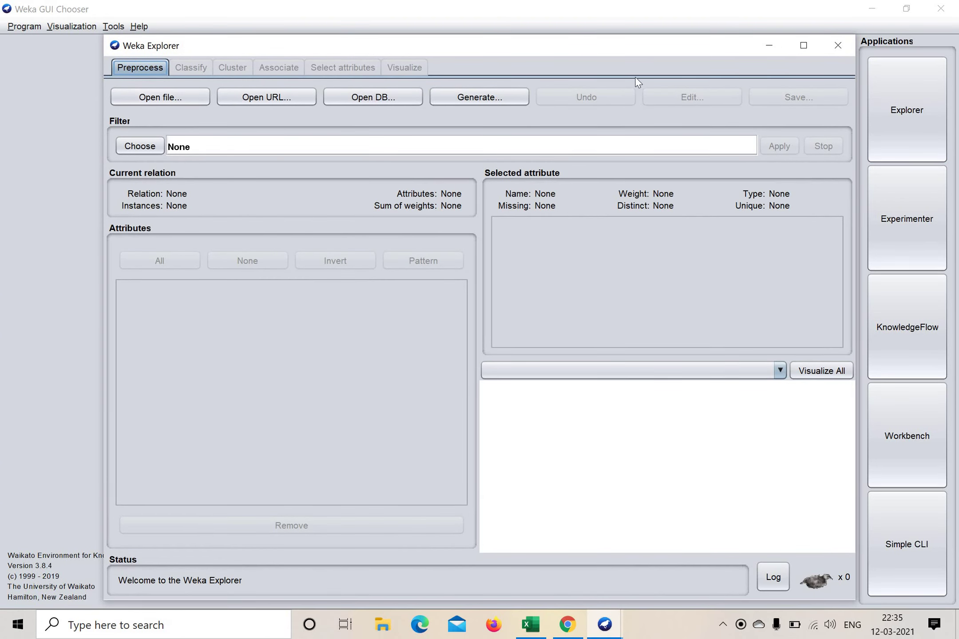
click(803, 44)
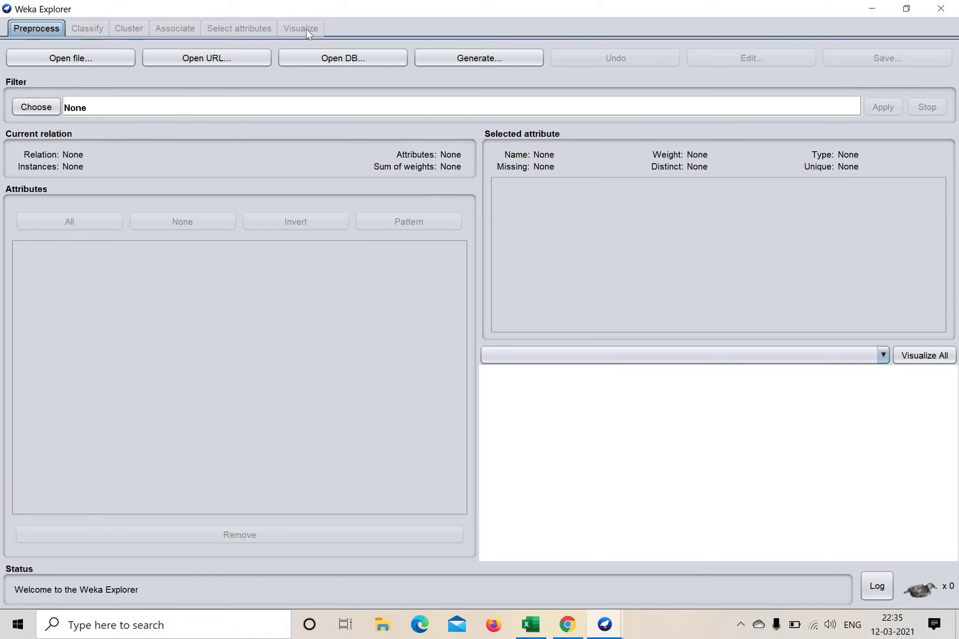
Load the CSV file "Students' Academic Performance Dataset (xAPI-Edu-Data).csv" from D:\phd\Dataset
click(97, 59)
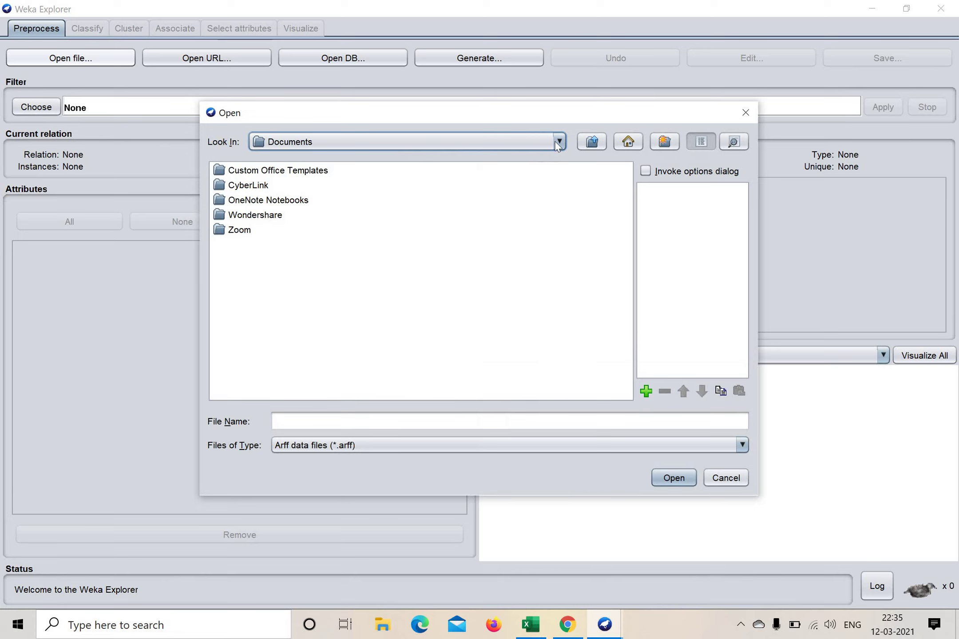
click(551, 142)
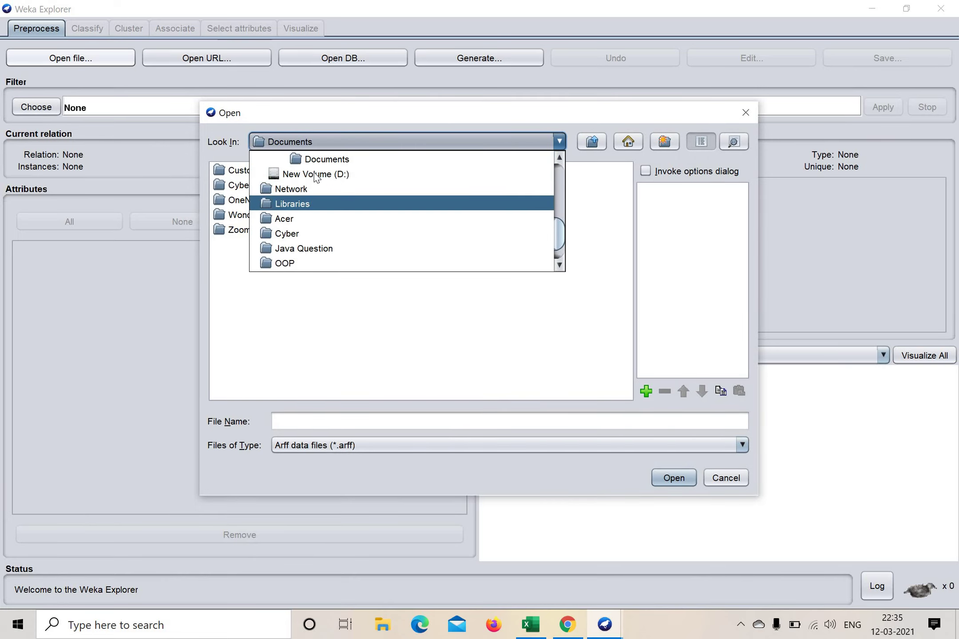
click(315, 177)
double_click(237, 216)
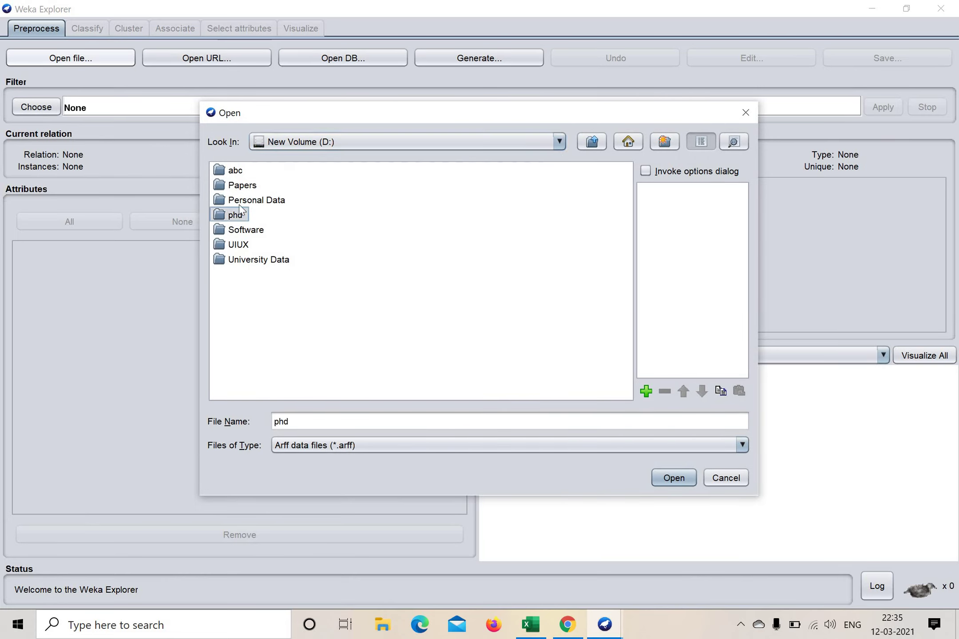
double_click(248, 176)
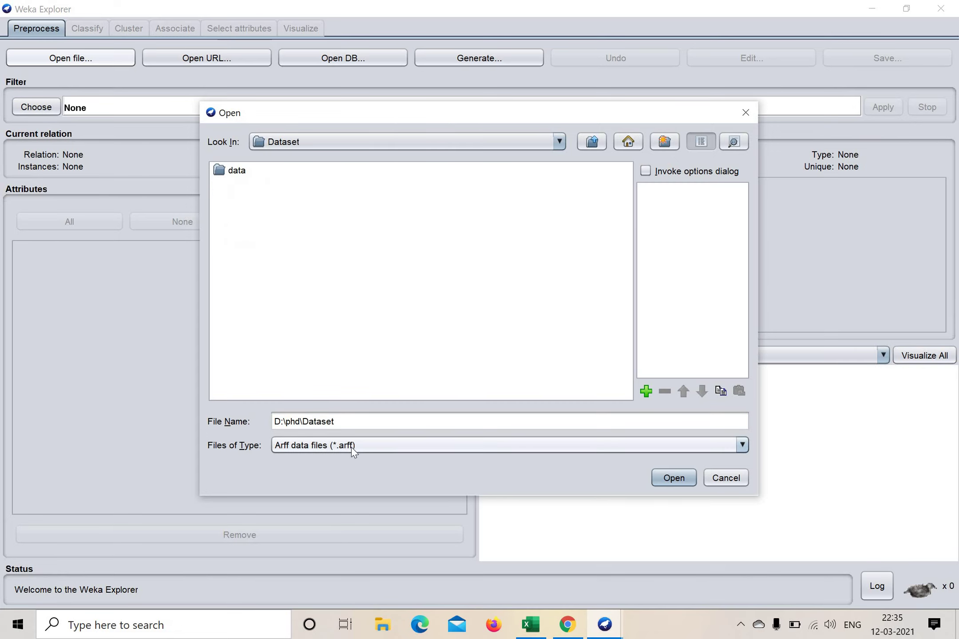
click(352, 445)
click(319, 522)
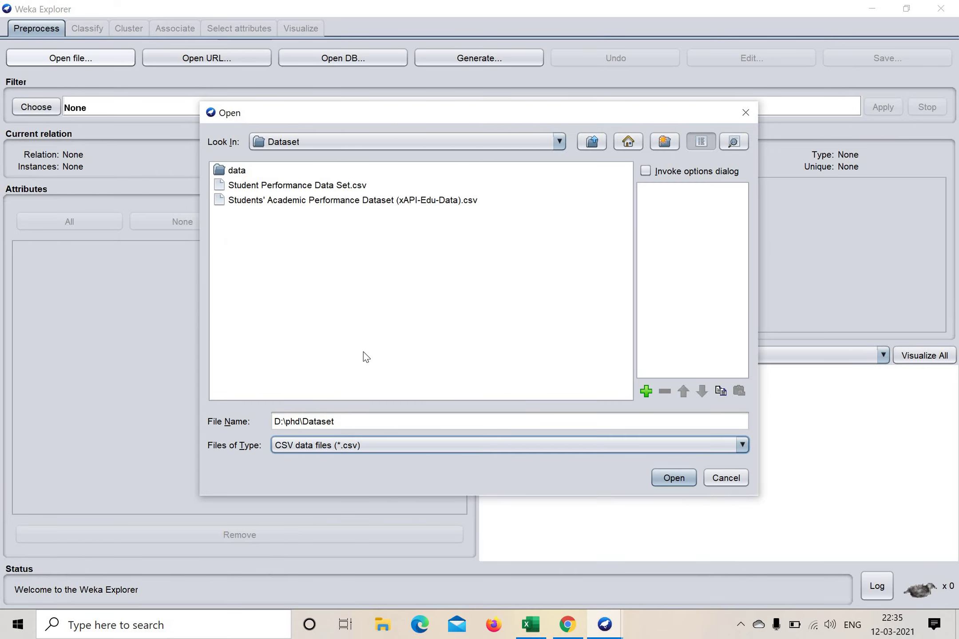
click(319, 203)
click(673, 478)
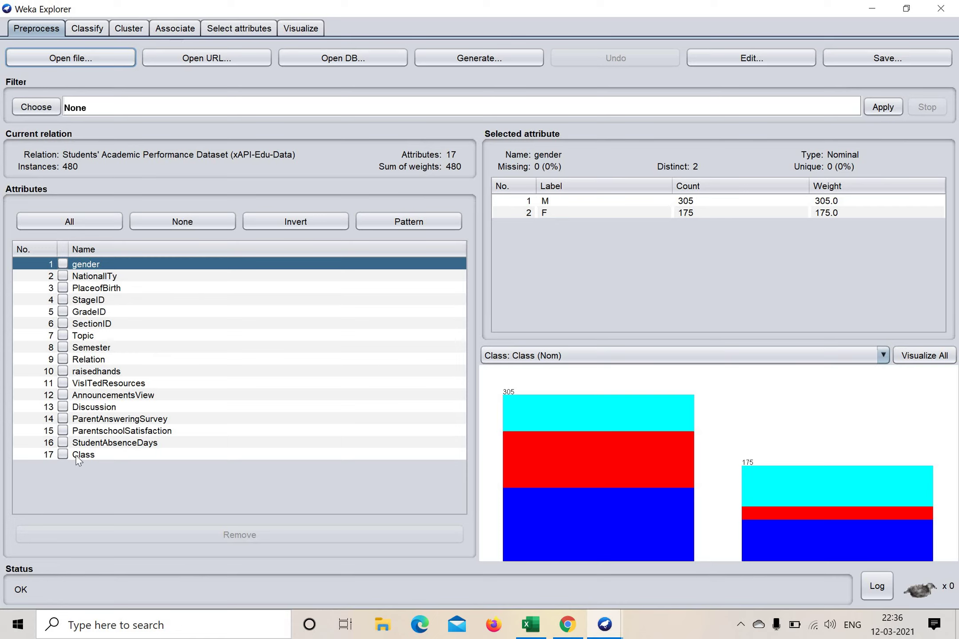
Inspect the label distributions of the gender and Class attributes, leaving only Class ticked
click(63, 264)
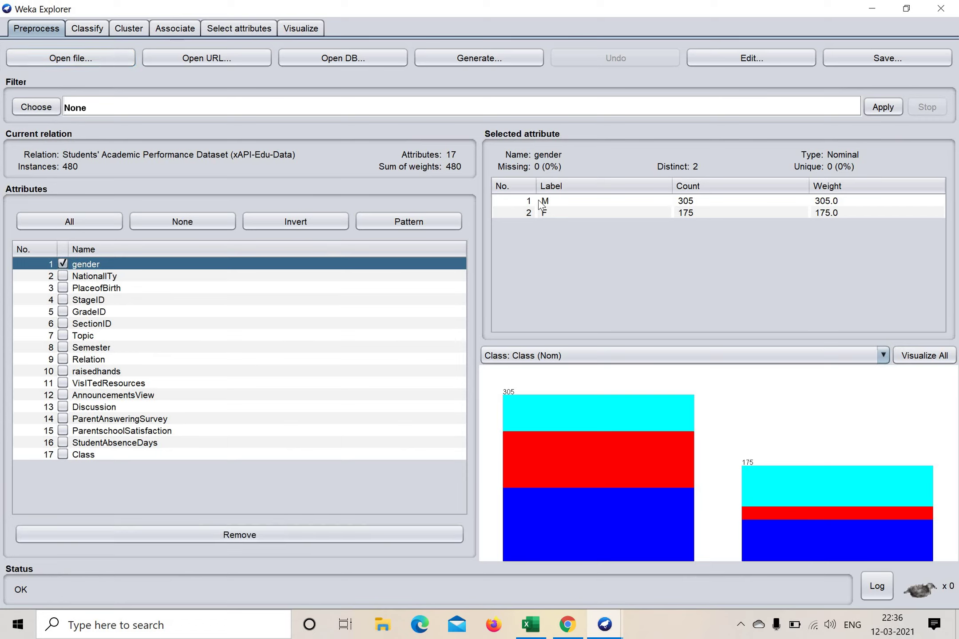
click(63, 264)
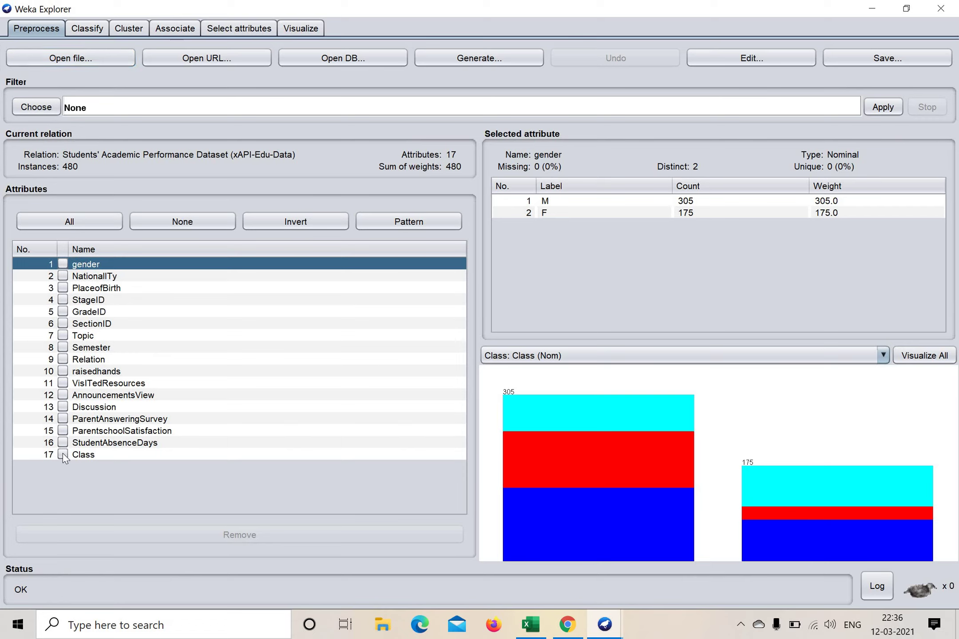
click(63, 453)
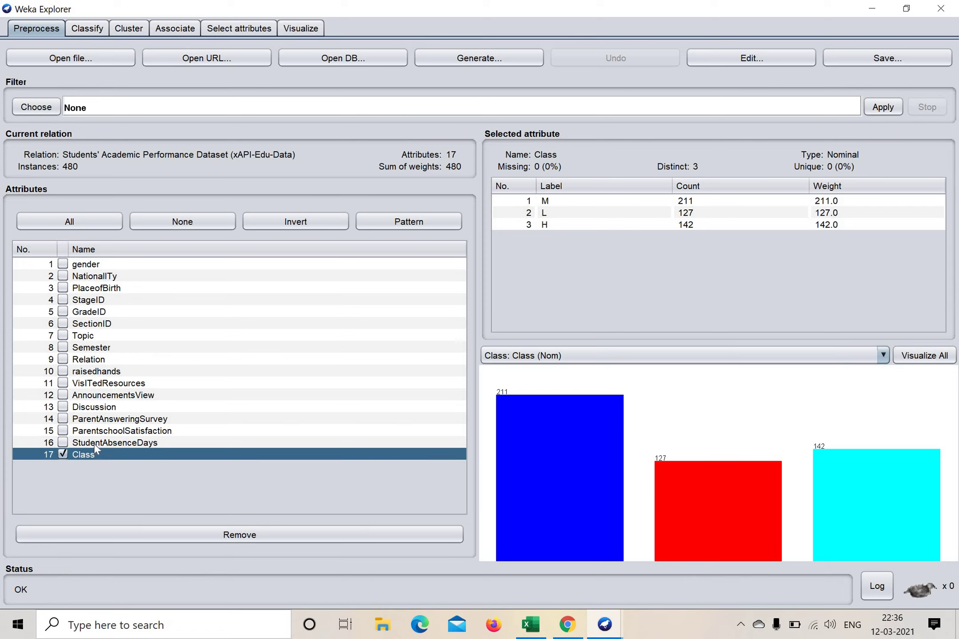
Set the classifier to NaiveBayes from the bayes group for the classification task
click(93, 27)
click(32, 75)
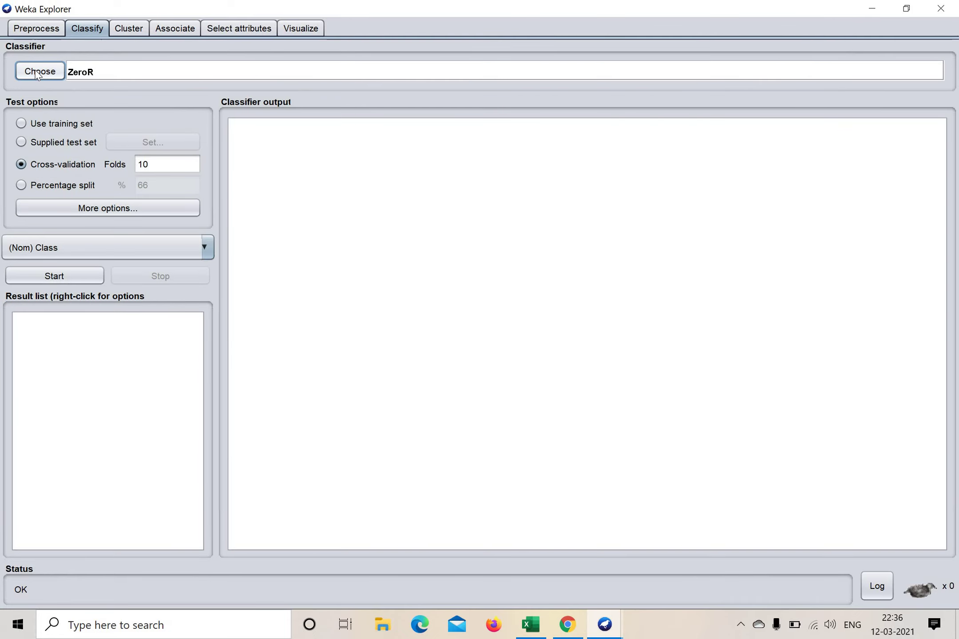
click(46, 104)
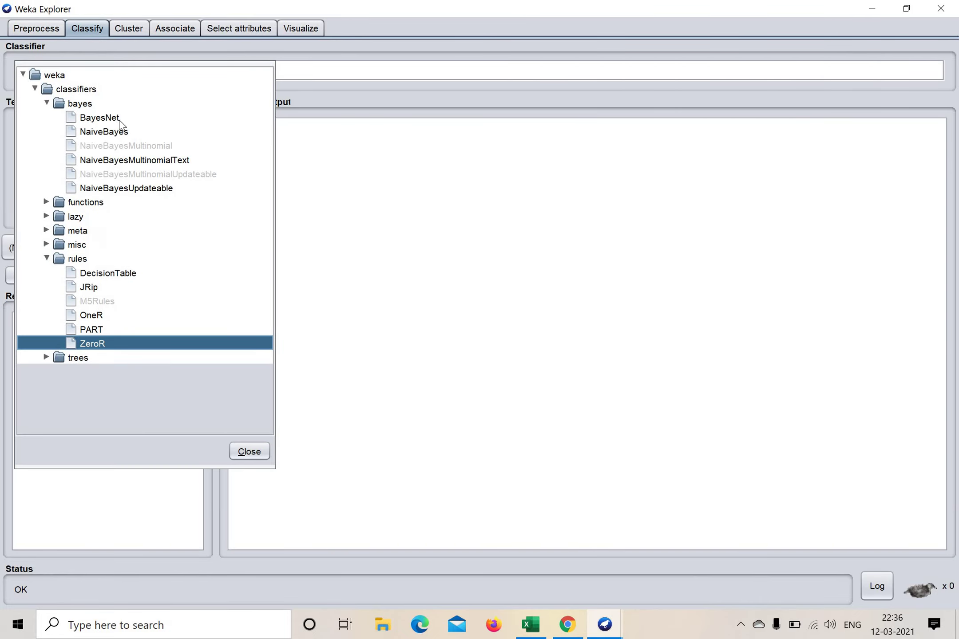
click(117, 132)
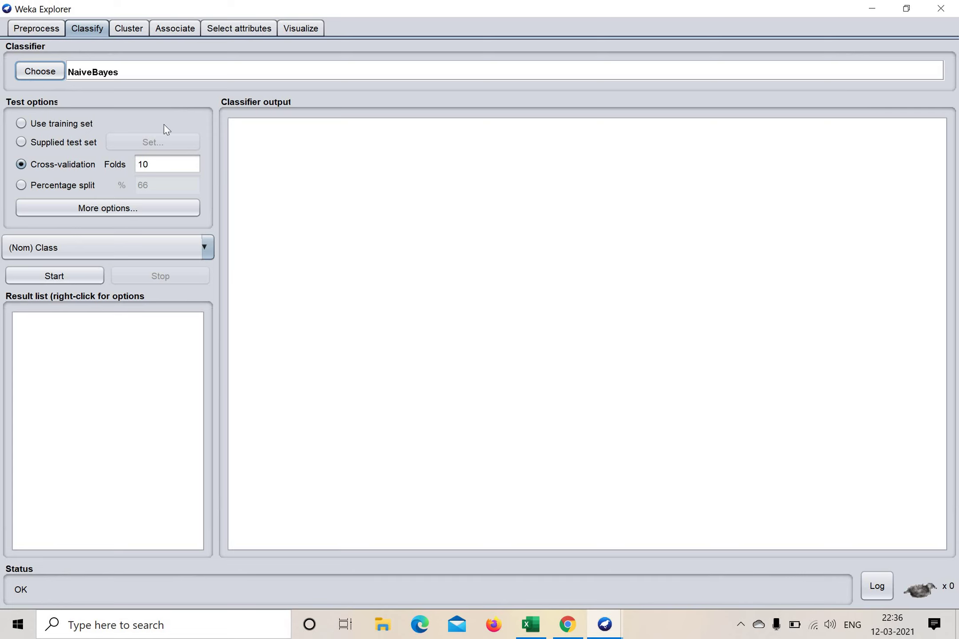
Review the NaiveBayes classifier's options and its detailed description, keeping the default settings
click(306, 75)
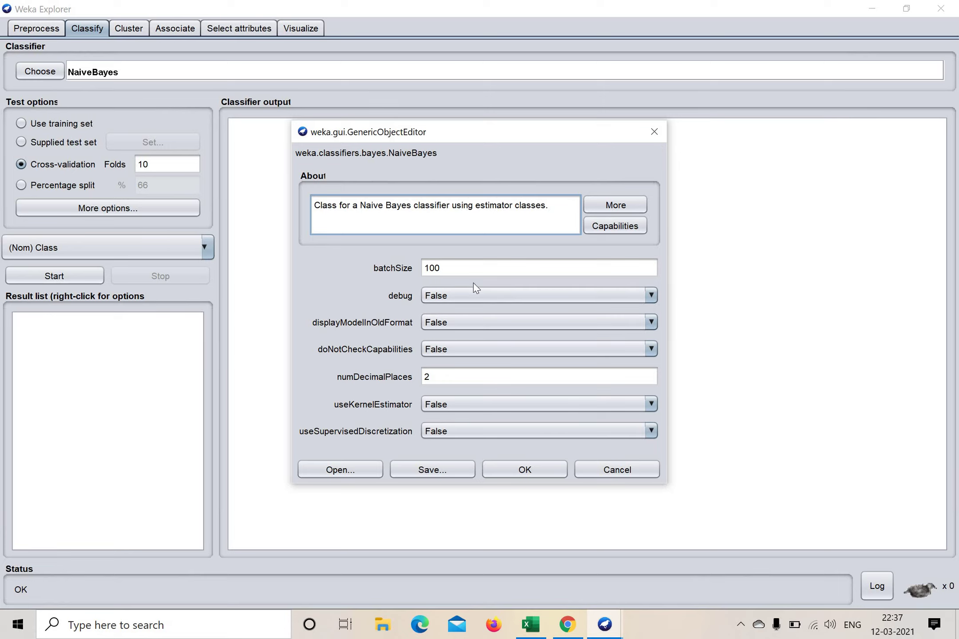
click(457, 298)
click(457, 297)
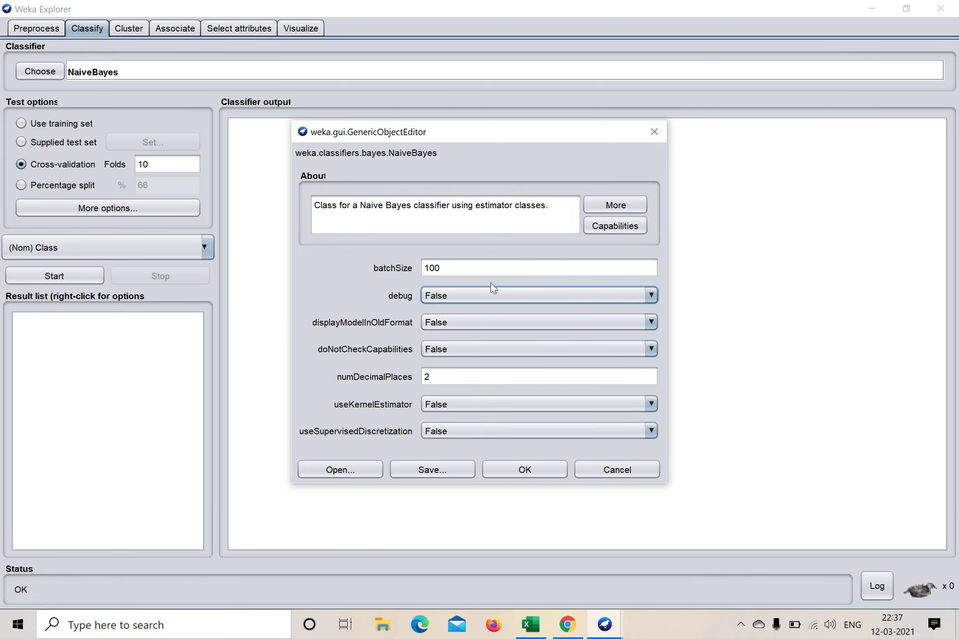
click(616, 205)
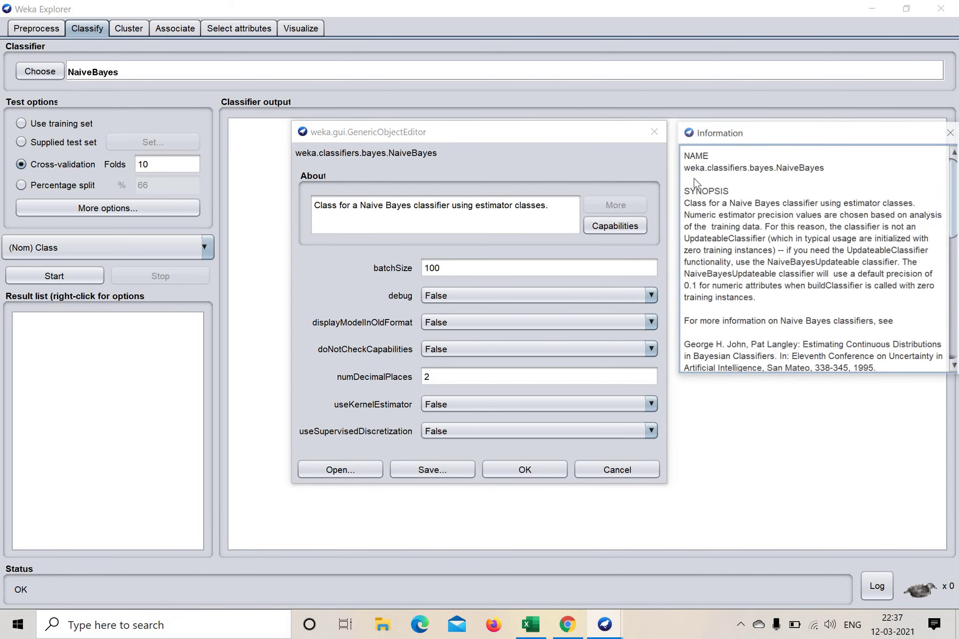
scroll(747, 287, down, 10)
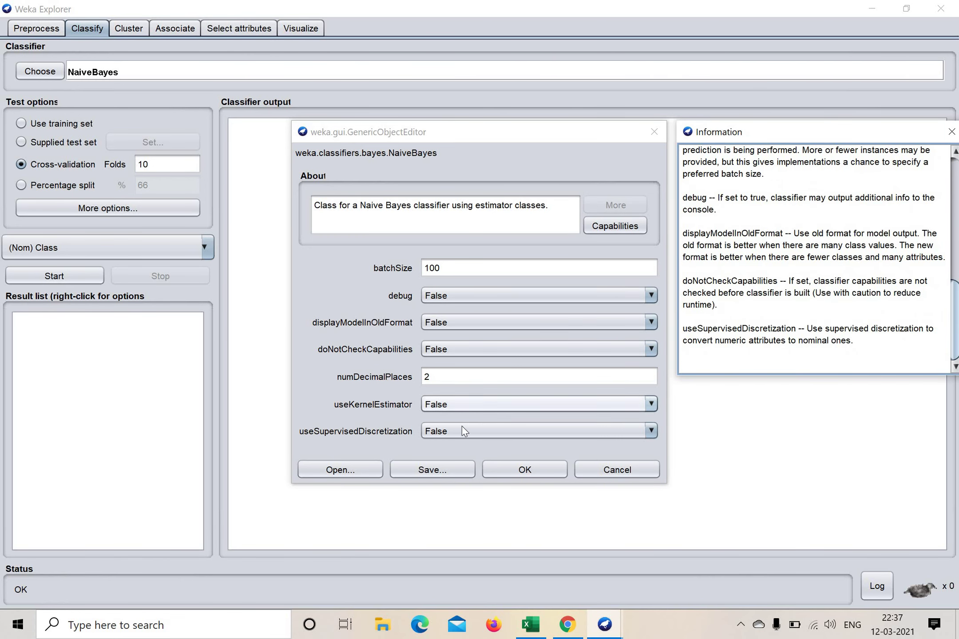
click(582, 261)
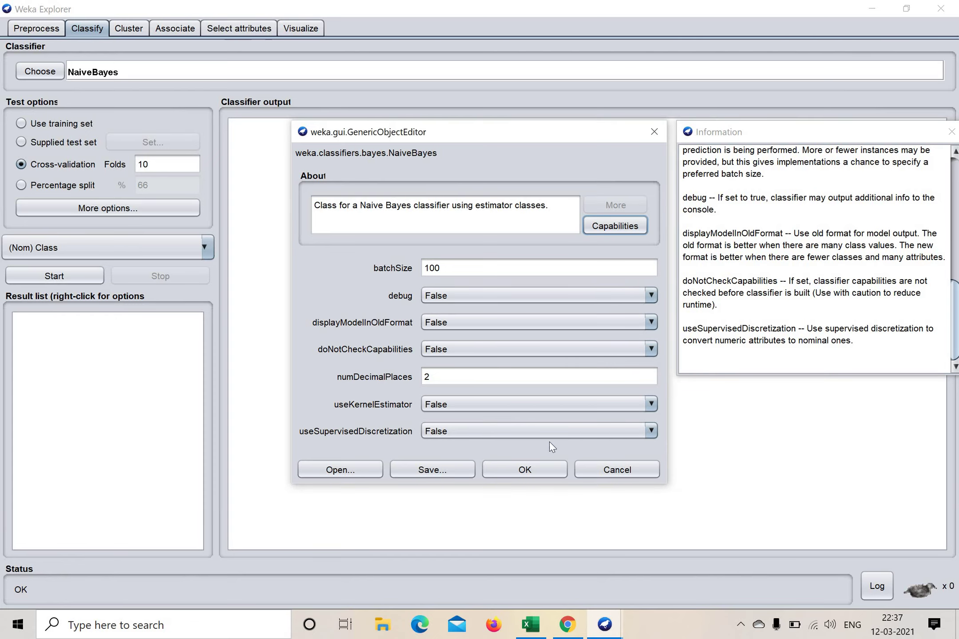
click(528, 467)
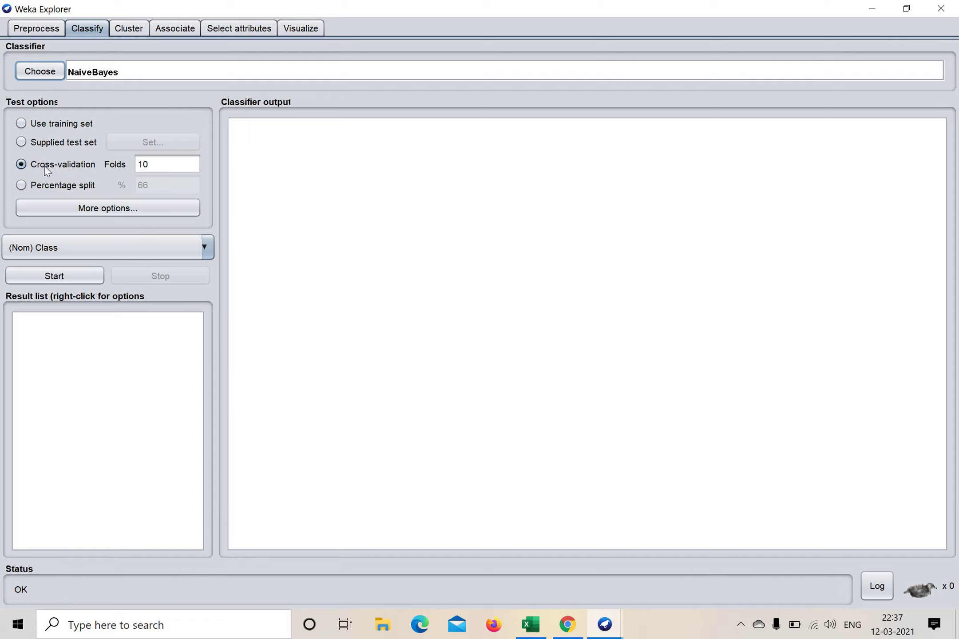
Run NaiveBayes using 10-fold cross-validation with Class as the target attribute
click(22, 186)
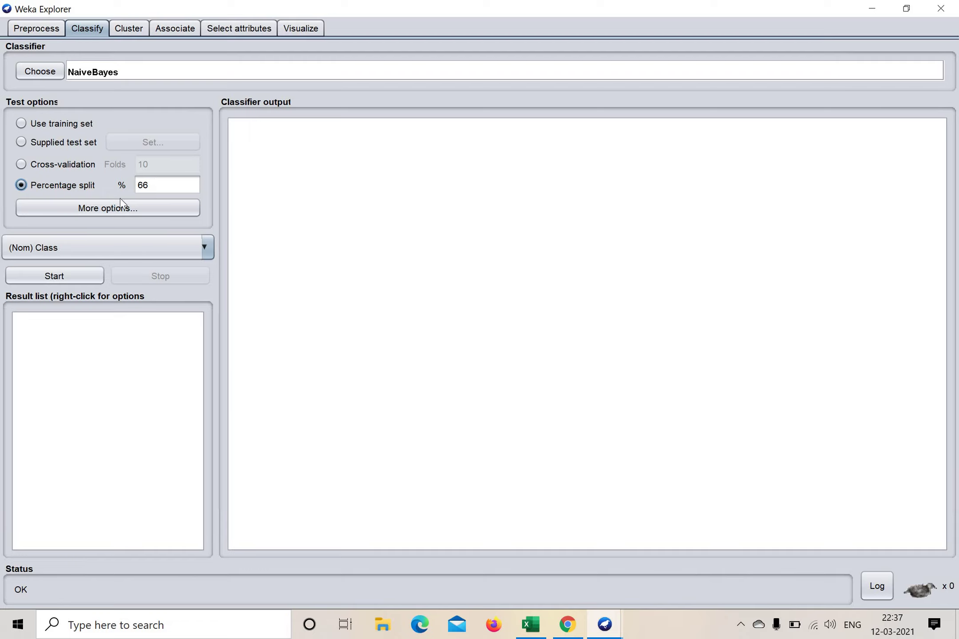
click(21, 165)
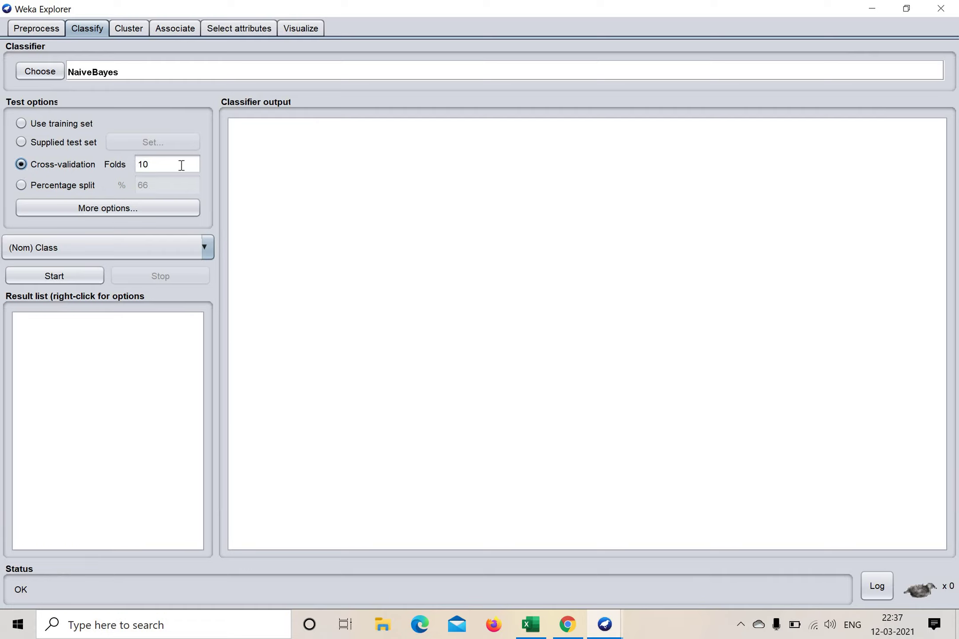
click(44, 248)
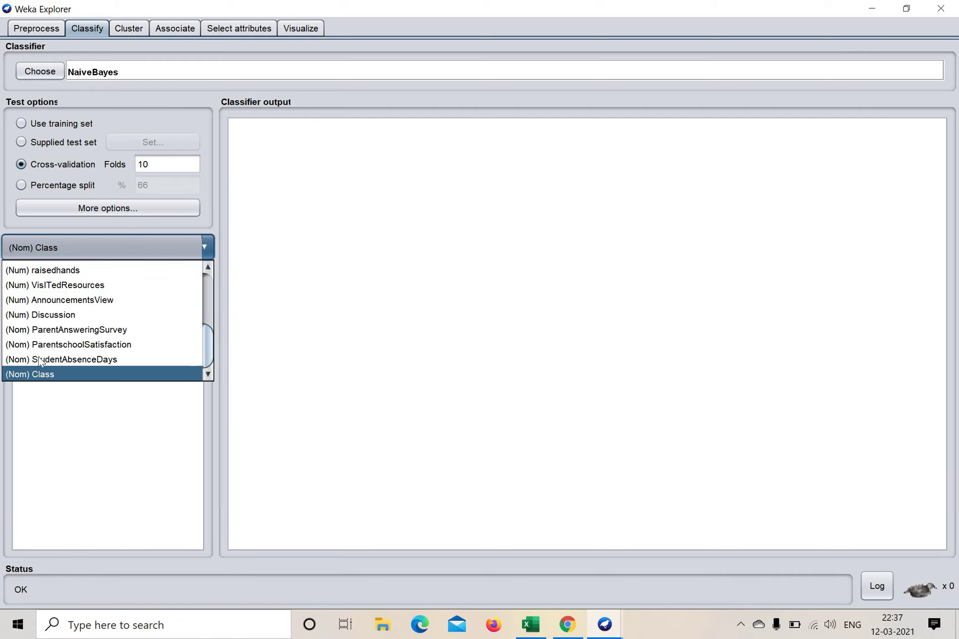
click(42, 375)
click(27, 29)
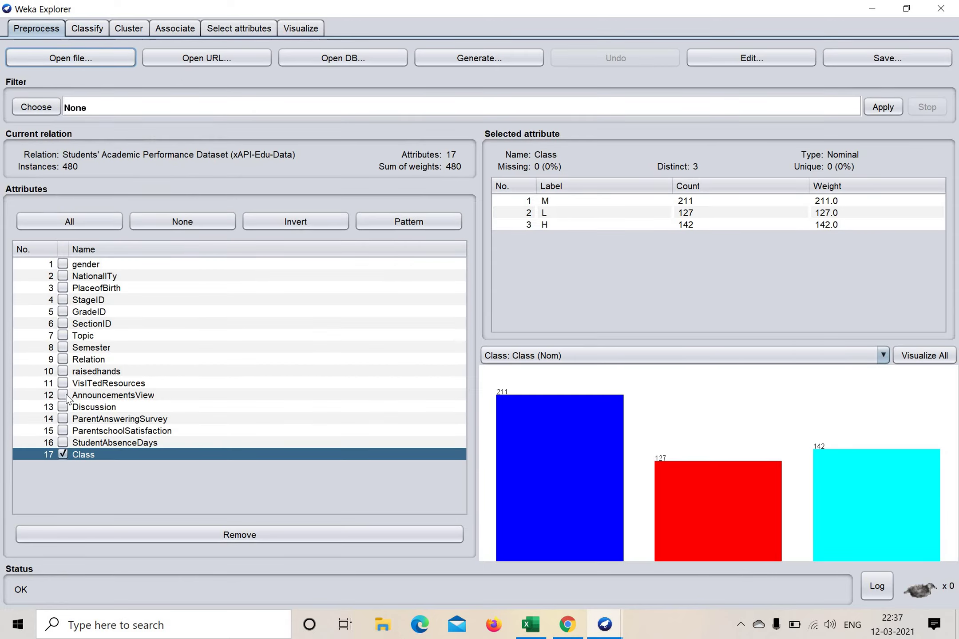
click(87, 28)
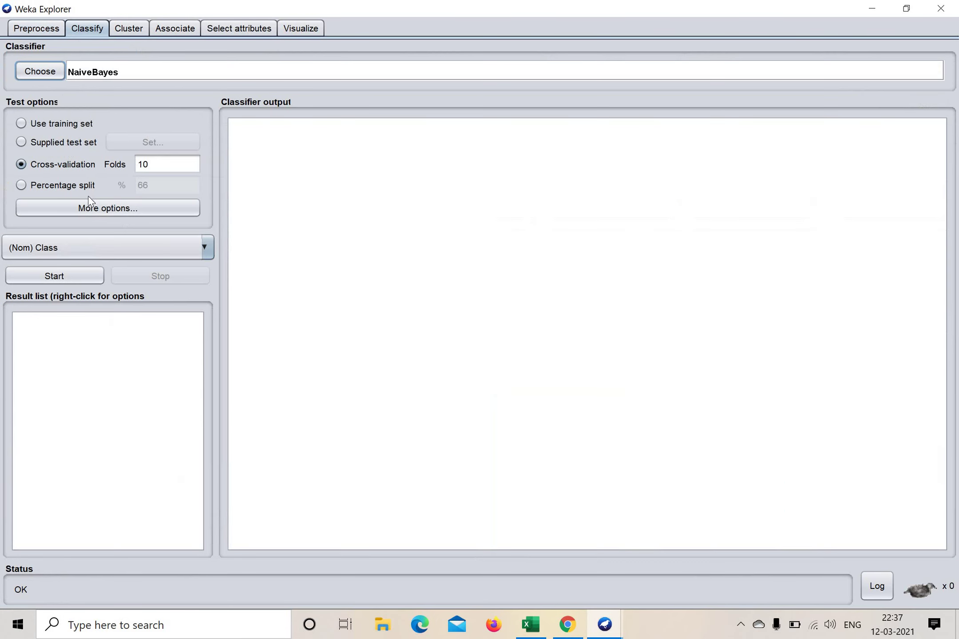
click(58, 278)
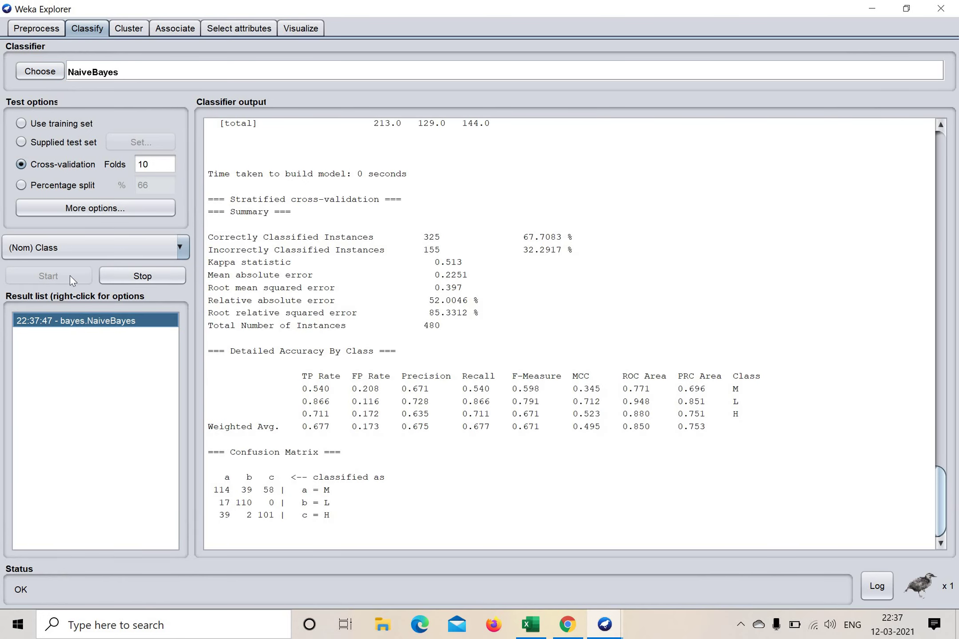
Examine the NaiveBayes accuracy summary and compare the confusion matrix with the label counts of the Class attribute
scroll(407, 265, up, 13)
scroll(406, 265, down, 13)
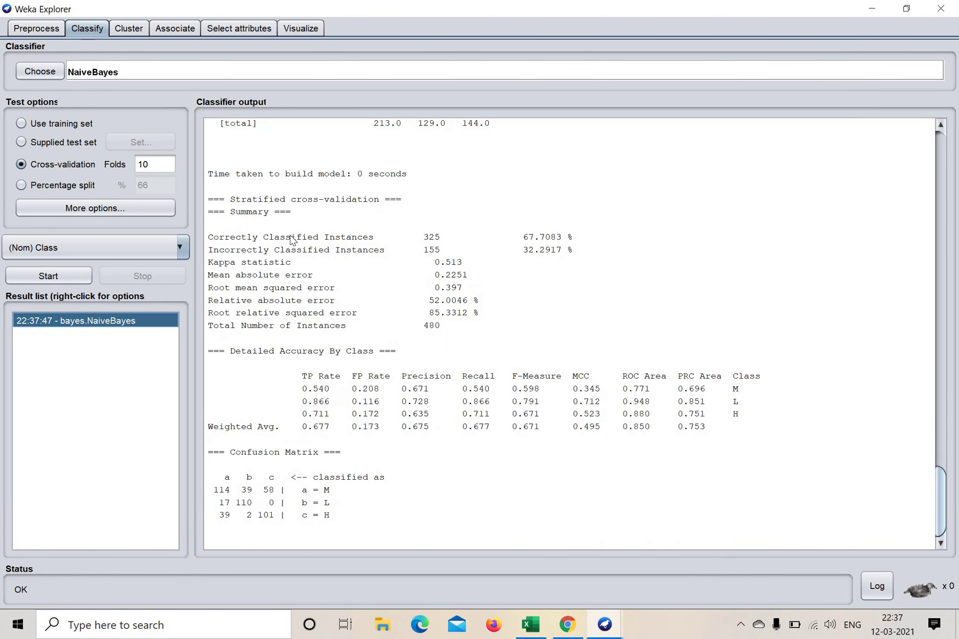
drag(524, 238, 572, 242)
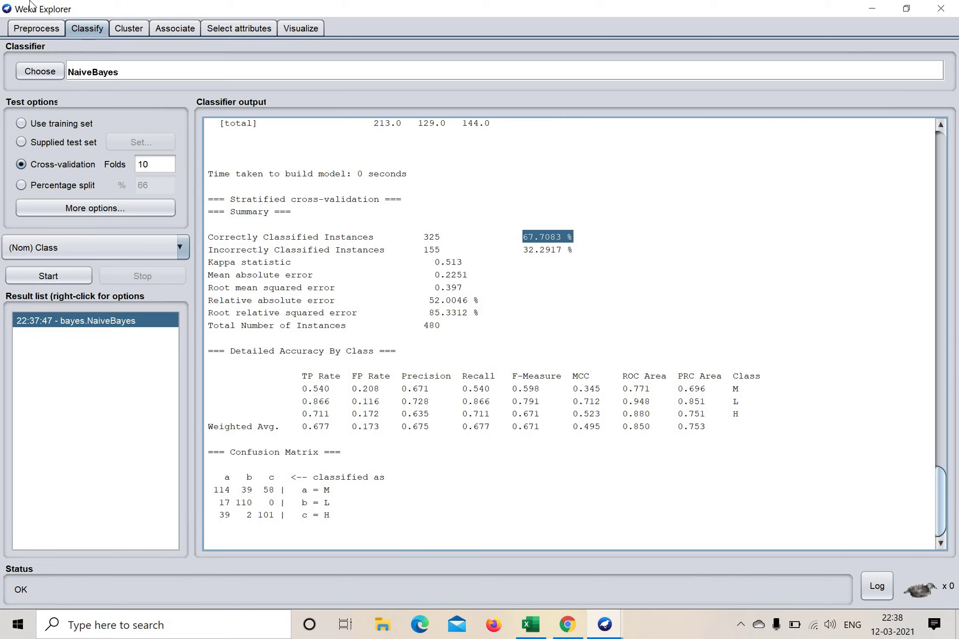
click(30, 30)
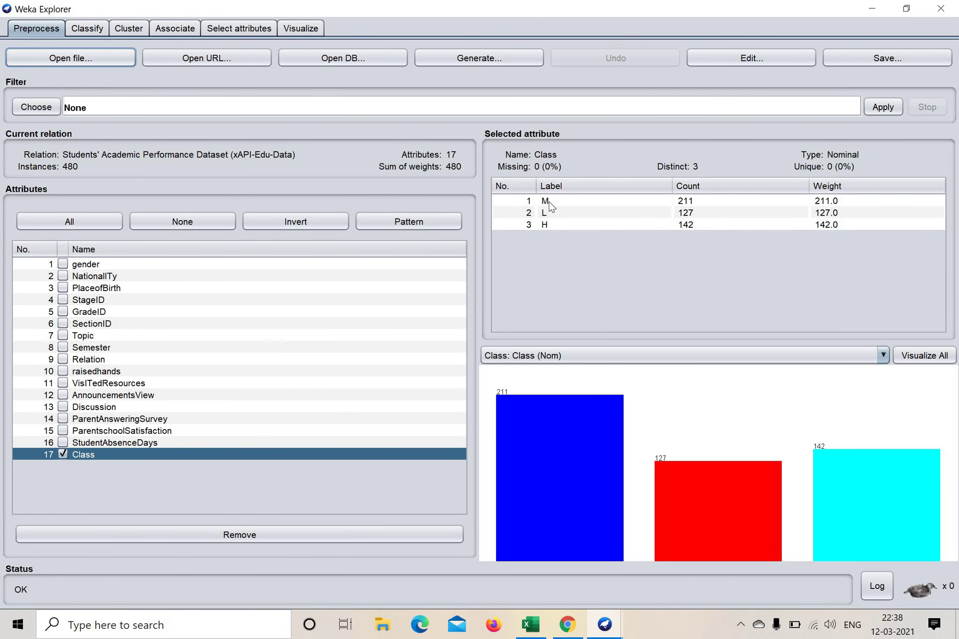
click(87, 28)
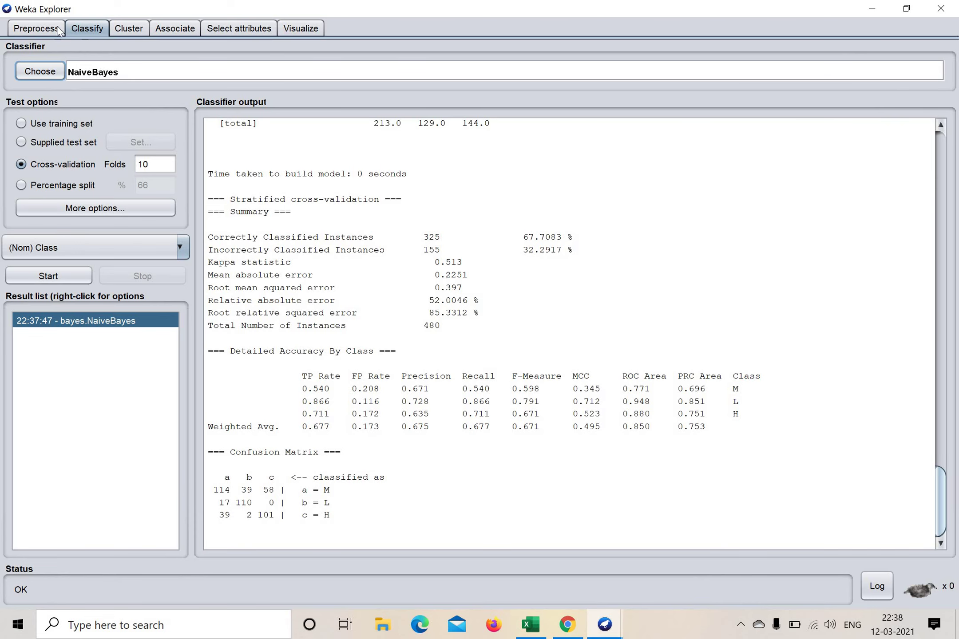
click(36, 29)
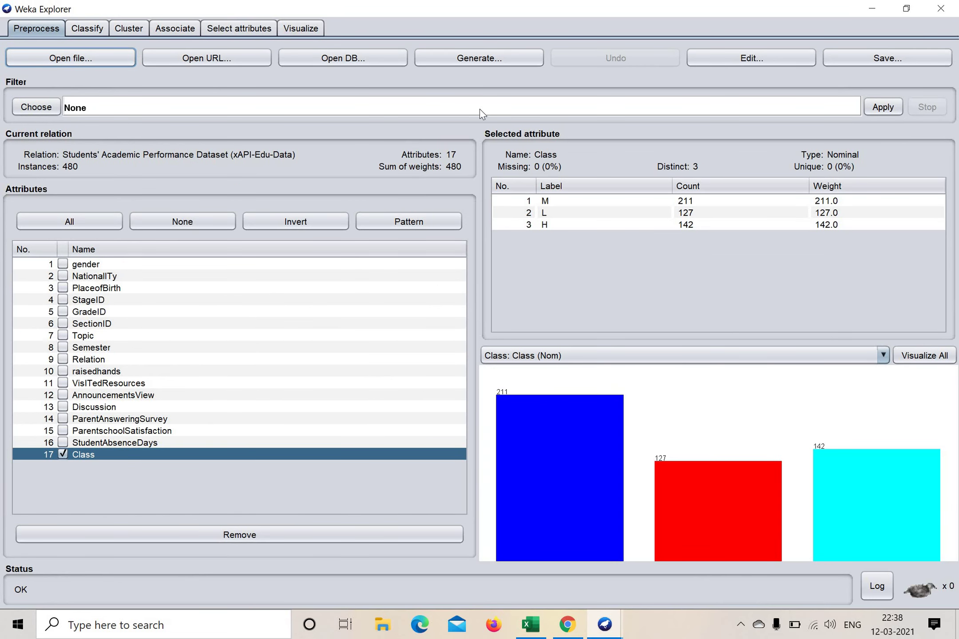
click(87, 28)
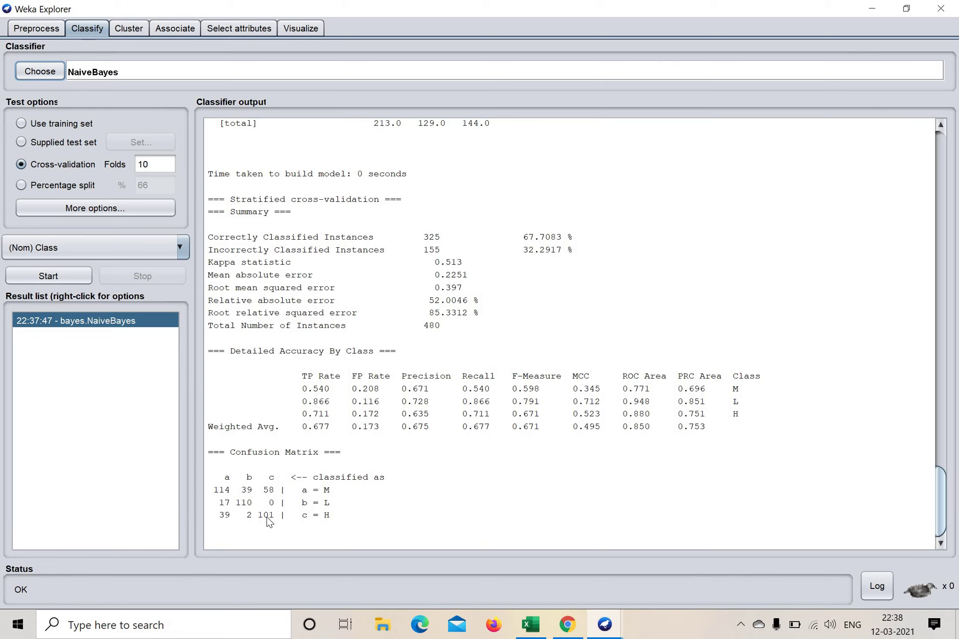
click(49, 34)
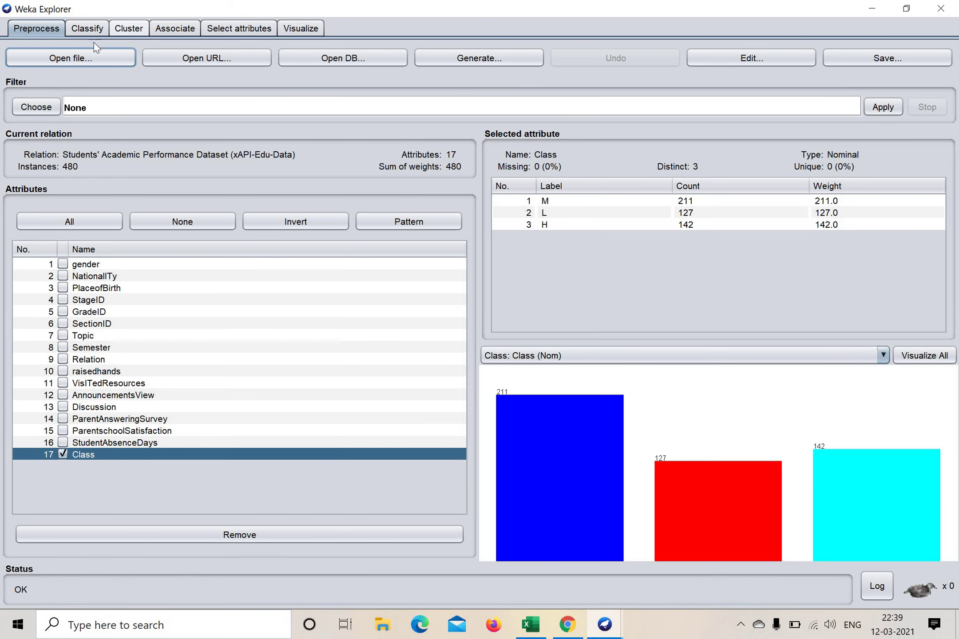
click(91, 30)
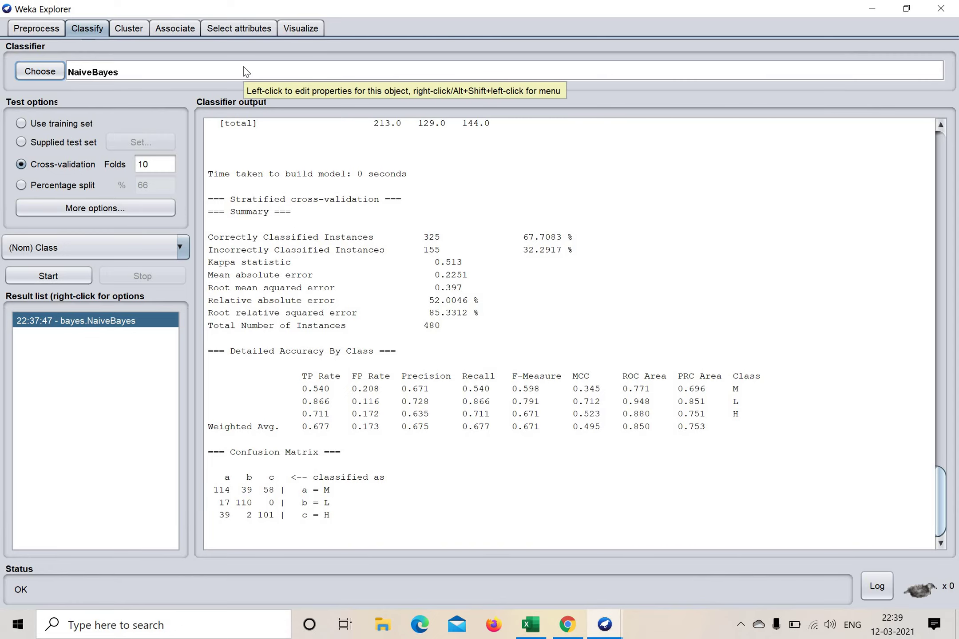
Set the attribute evaluator for attribute selection to CorrelationAttributeEval and accept the Ranker search method
click(262, 30)
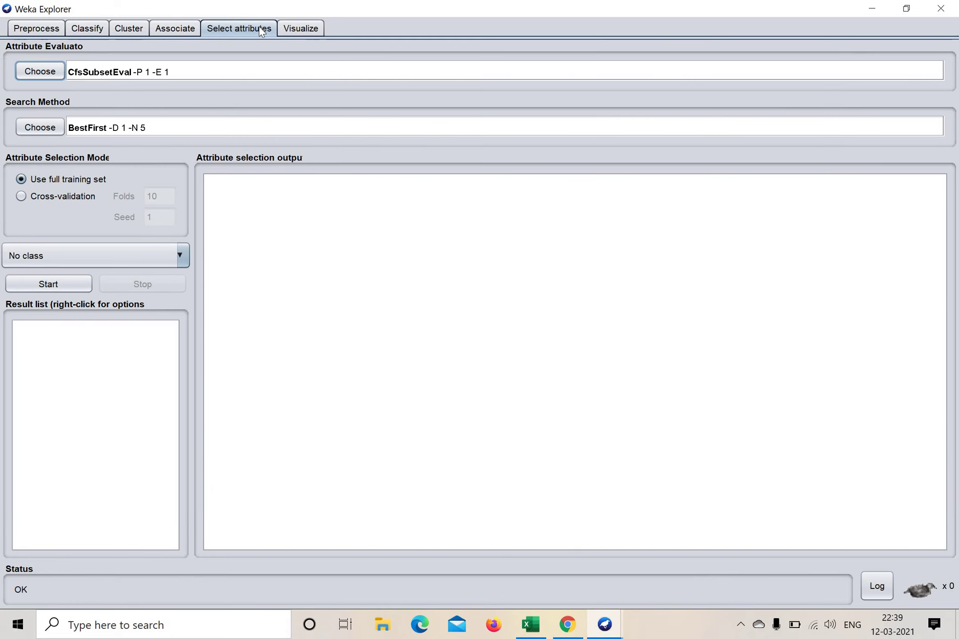
click(46, 72)
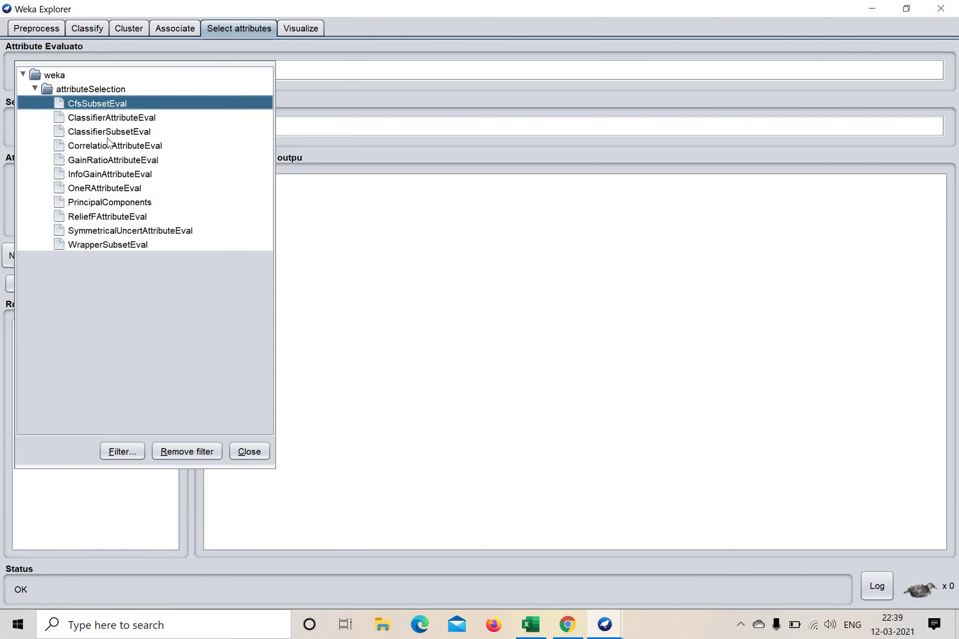
click(109, 147)
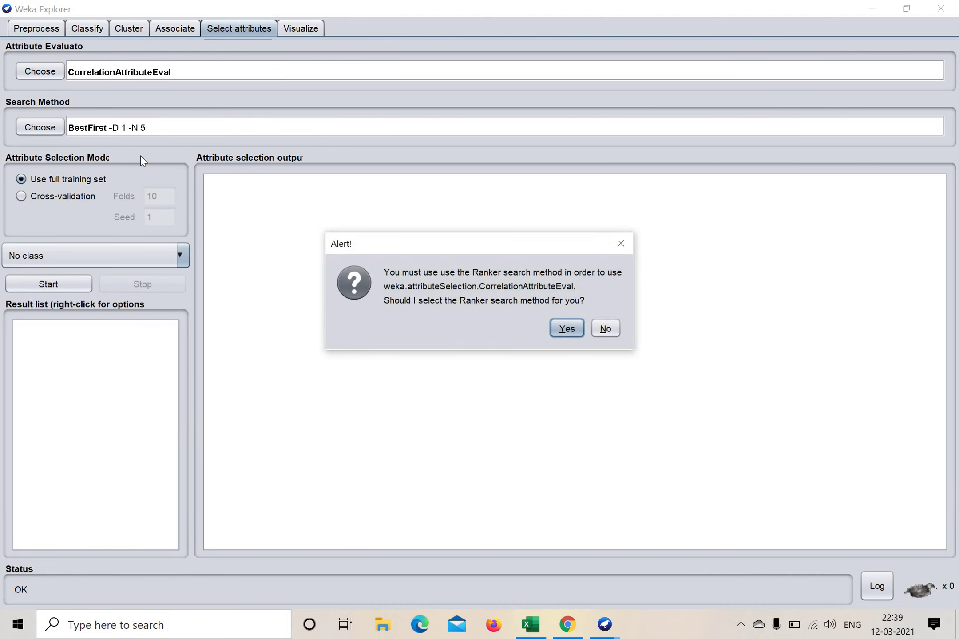
click(560, 333)
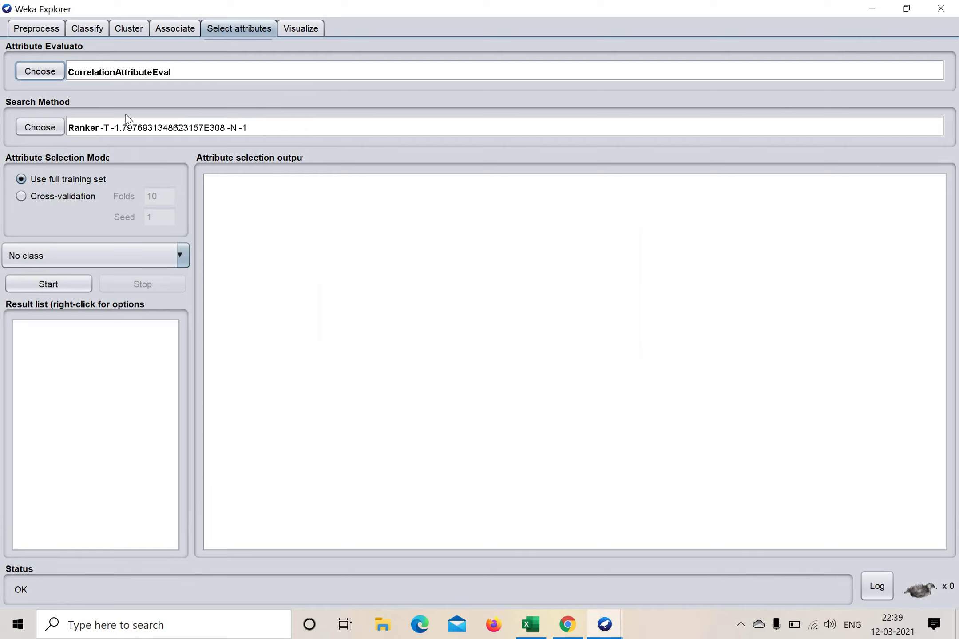
Run the attribute selection with 10-fold cross-validation, using Class as the class attribute
click(37, 197)
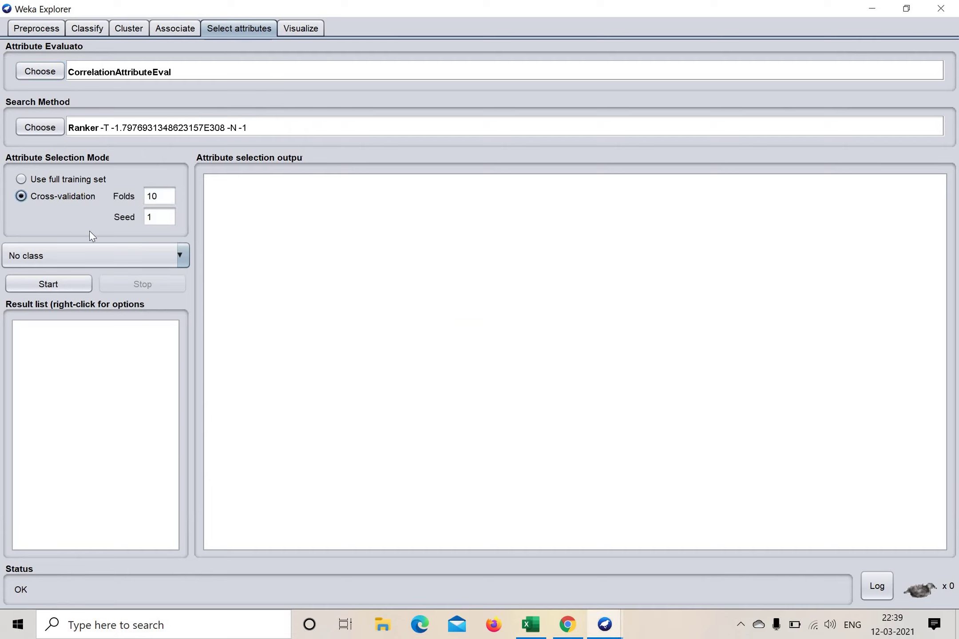
click(49, 256)
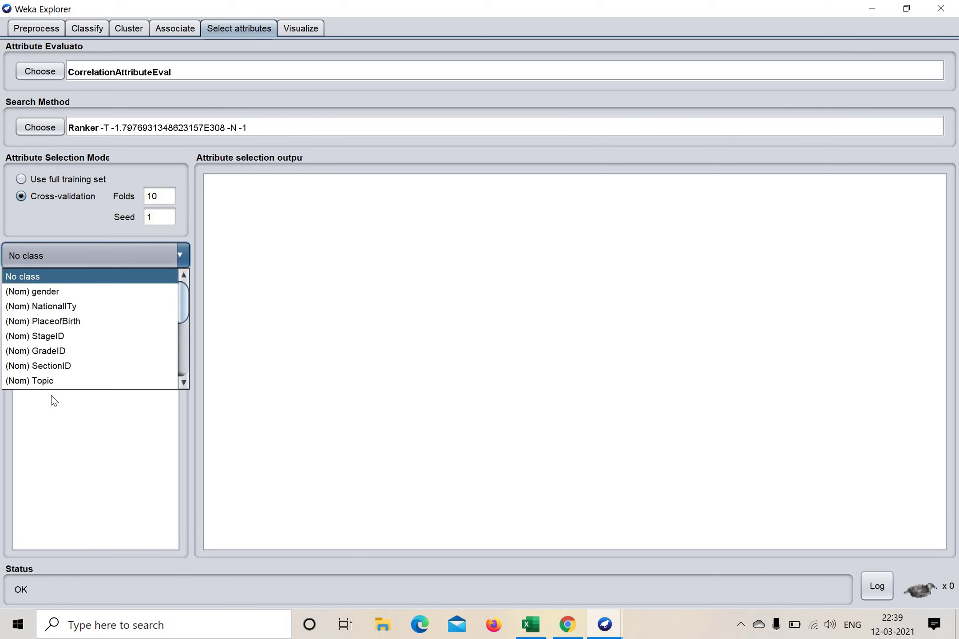
scroll(74, 328, down, 4)
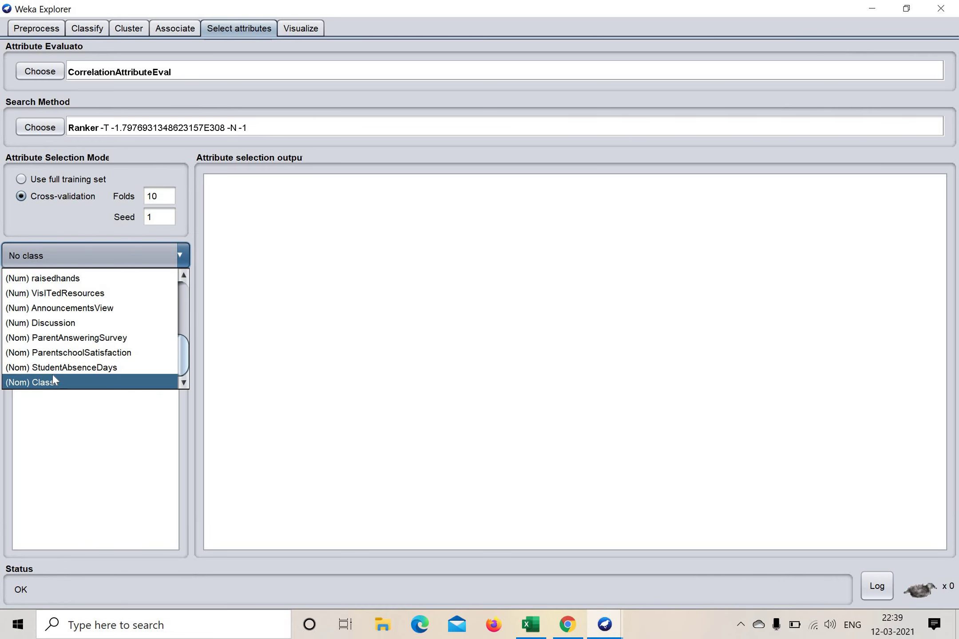
click(53, 378)
click(49, 285)
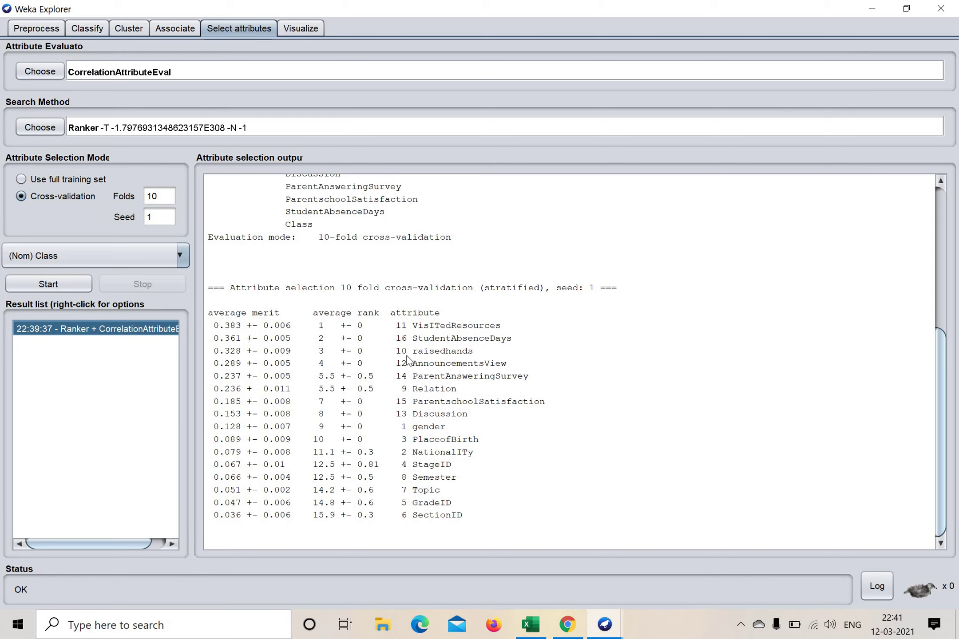
Mark all attributes of the dataset for removal except VisITedResources, StudentAbsenceDays and raisedhands, following the correlation ranking
click(21, 29)
click(69, 222)
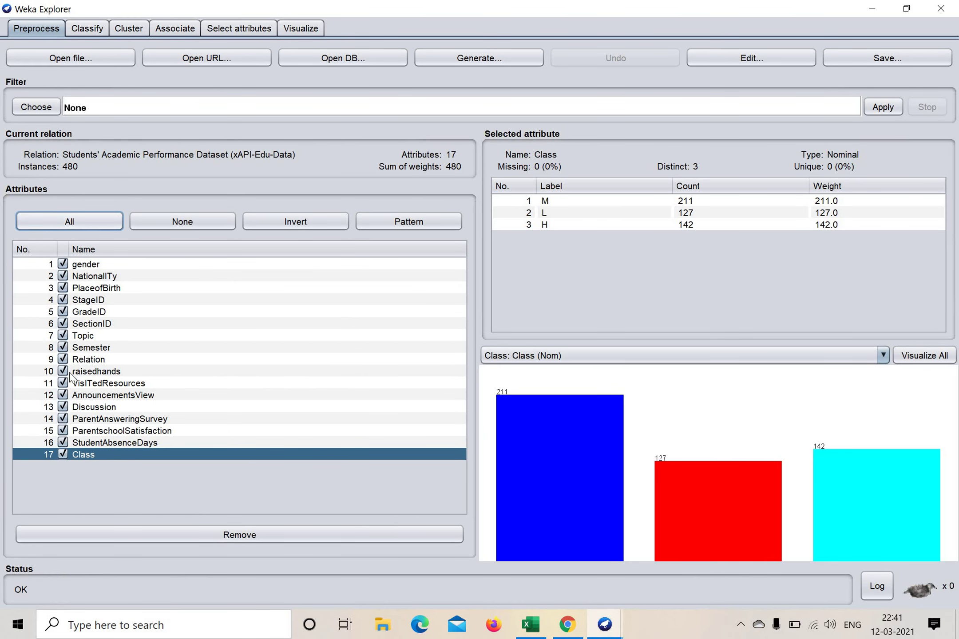
click(235, 30)
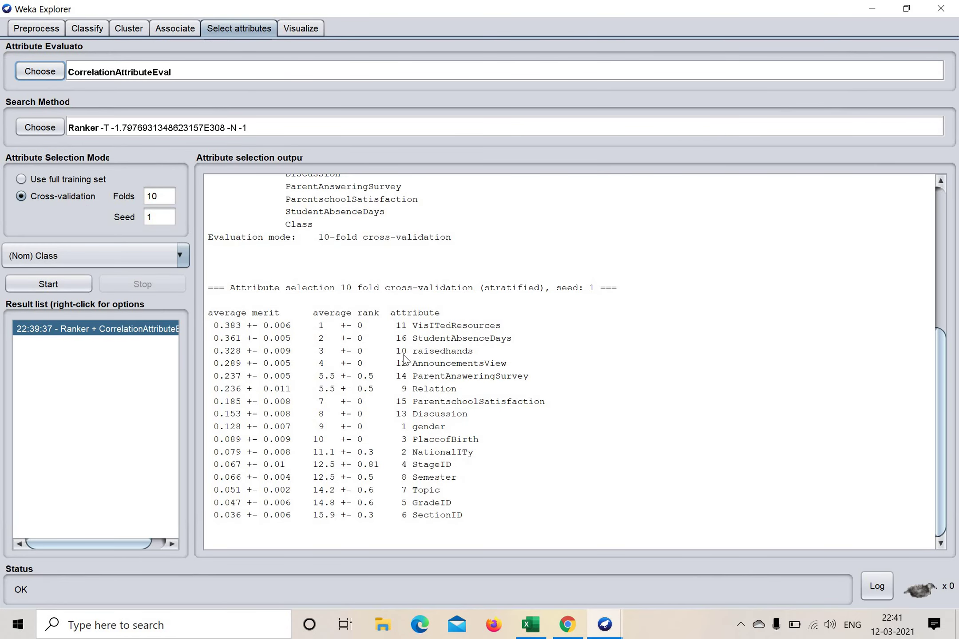
click(36, 28)
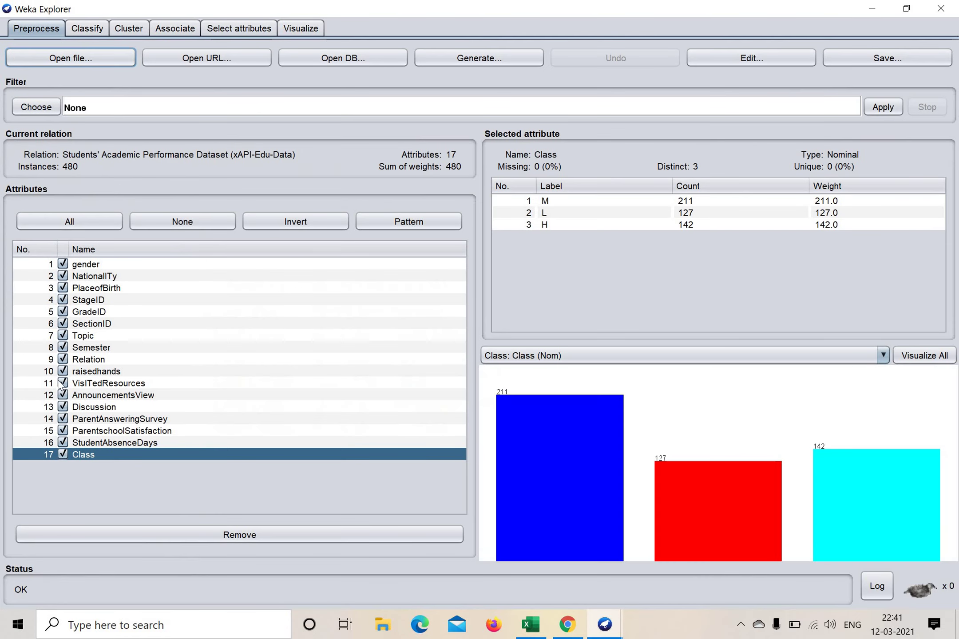
click(62, 384)
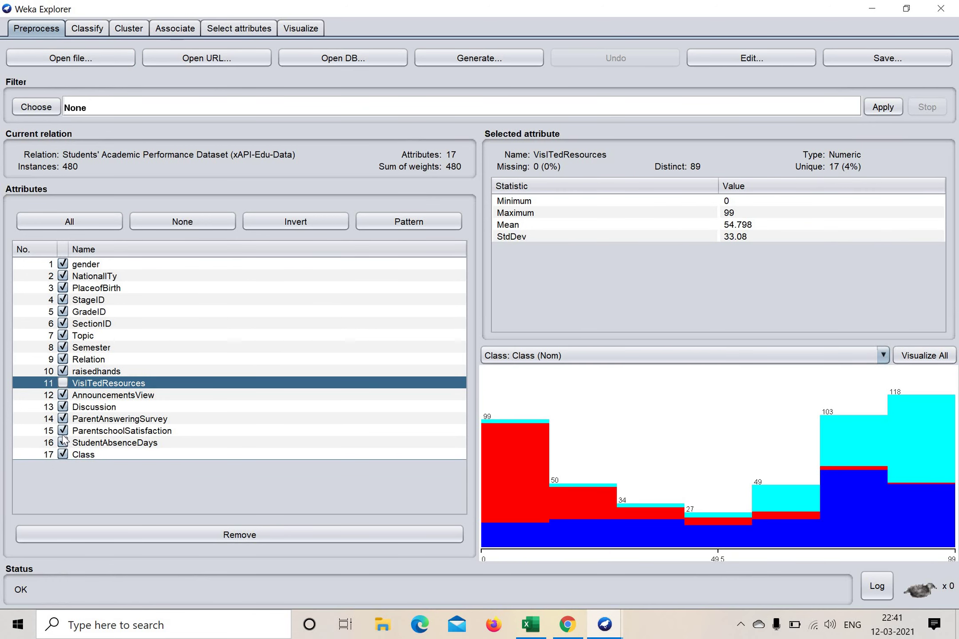
click(62, 443)
click(96, 371)
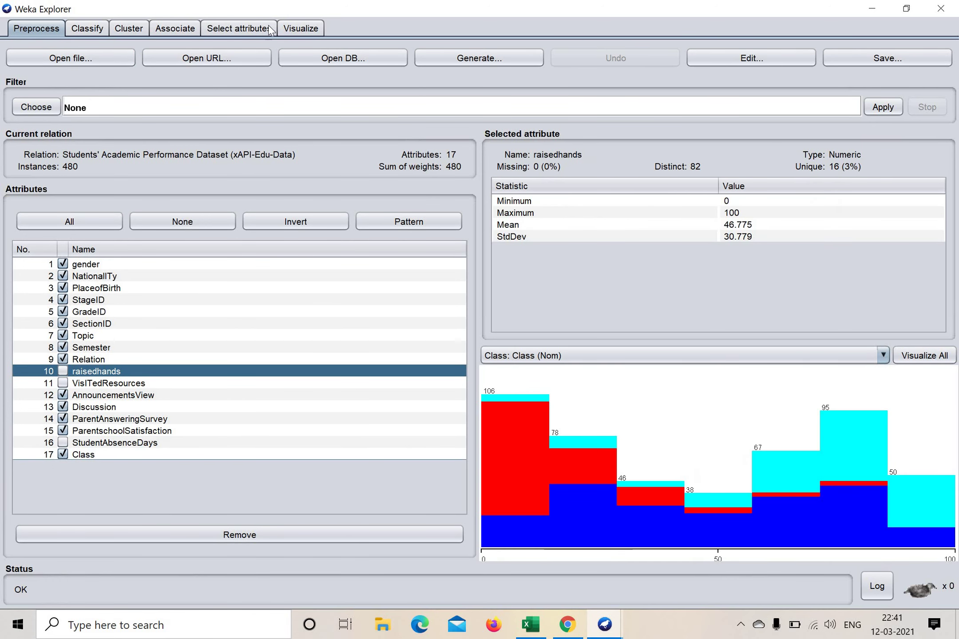
Also exclude AnnouncementsView, ParentAnsweringSurvey, Relation and Class from the marked attributes, and remove the attributes still marked
click(239, 28)
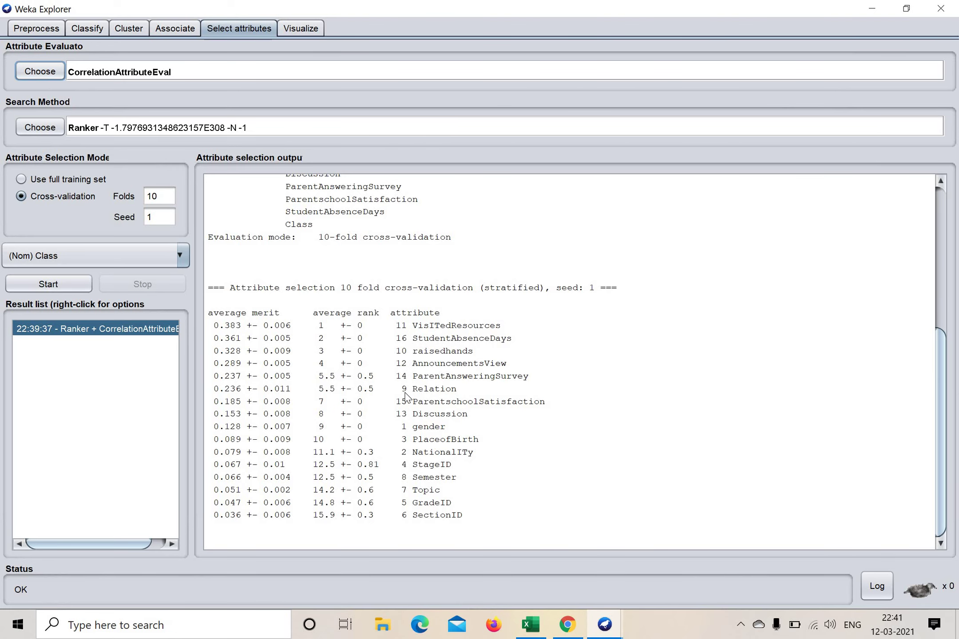
click(34, 27)
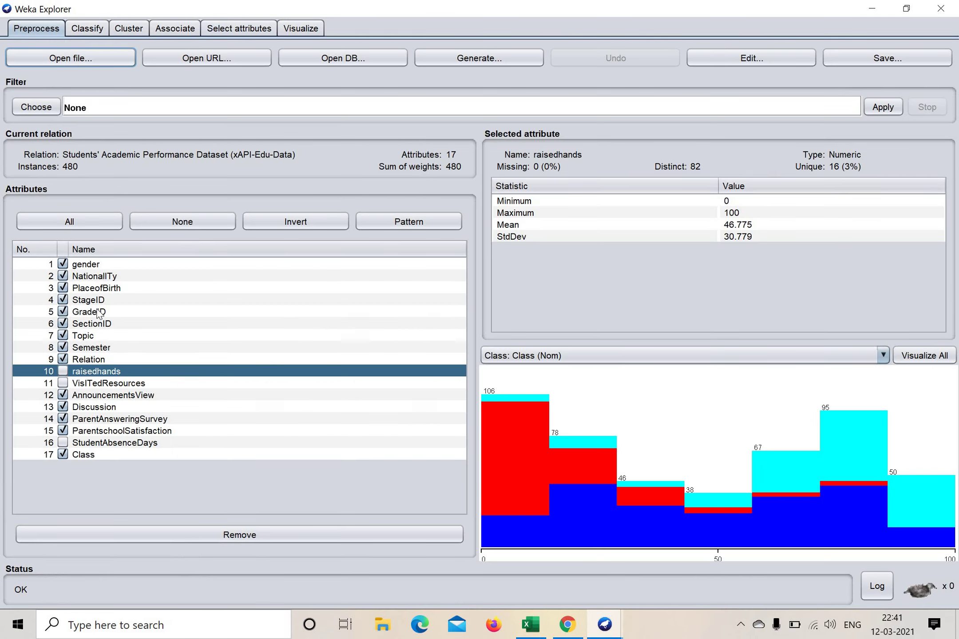
click(64, 395)
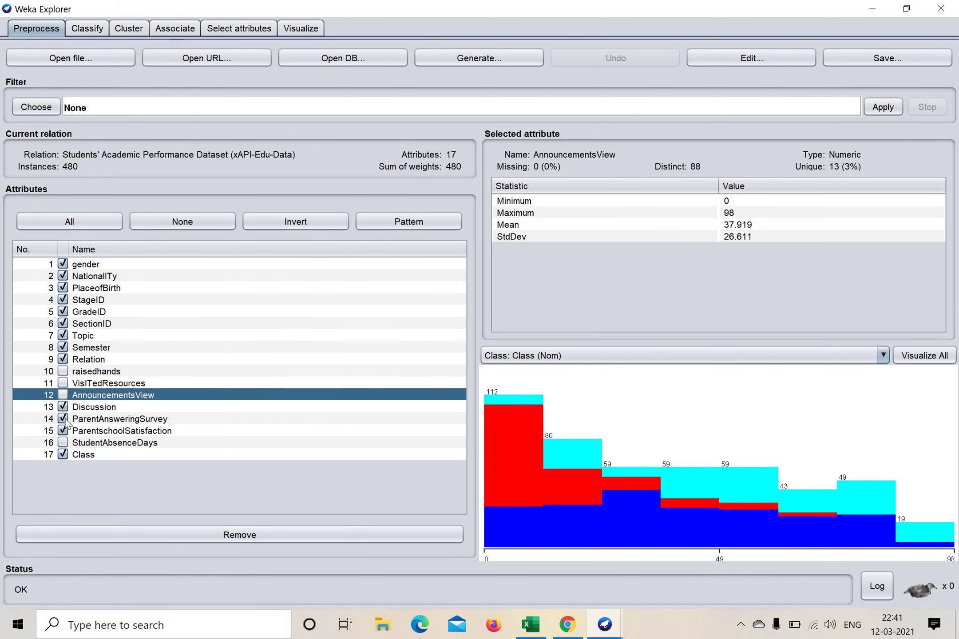
click(64, 419)
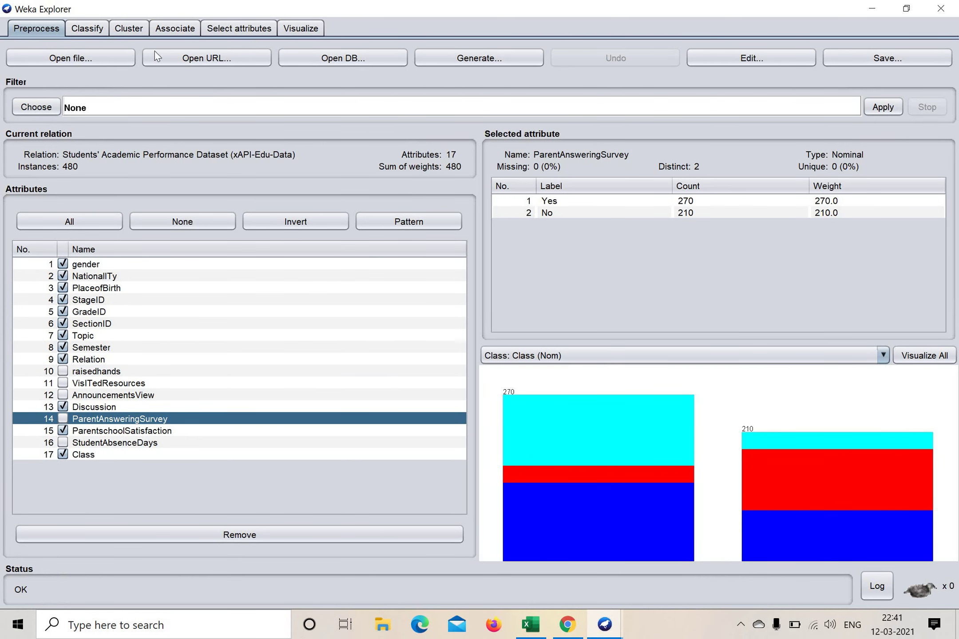
click(63, 359)
click(239, 28)
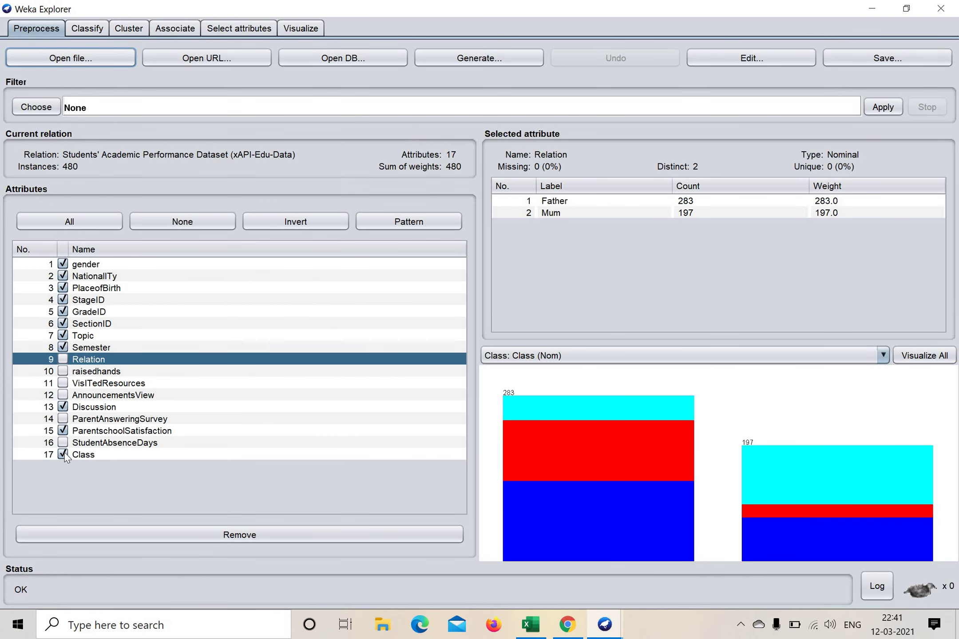
click(63, 454)
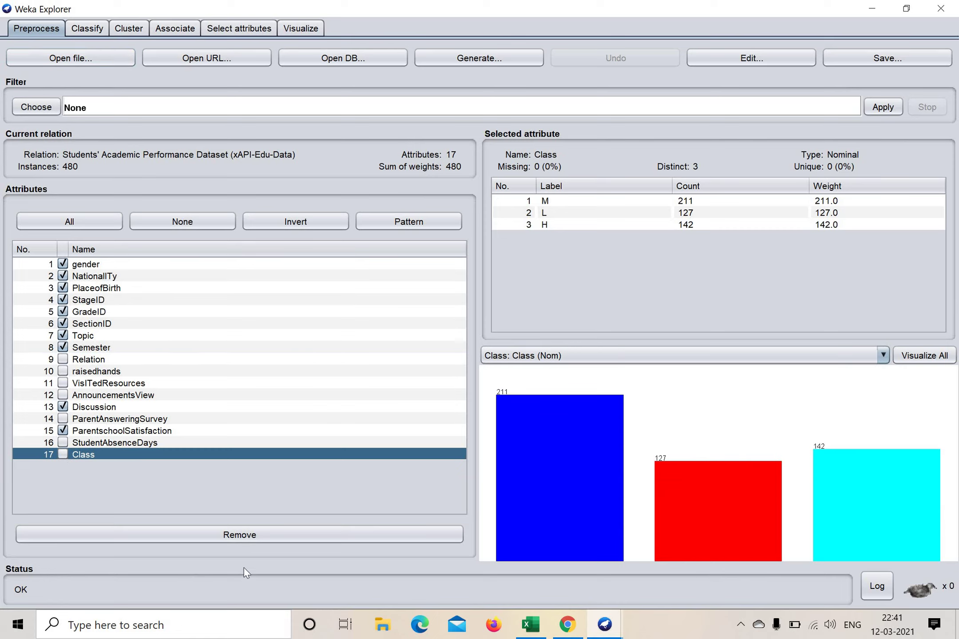
click(240, 535)
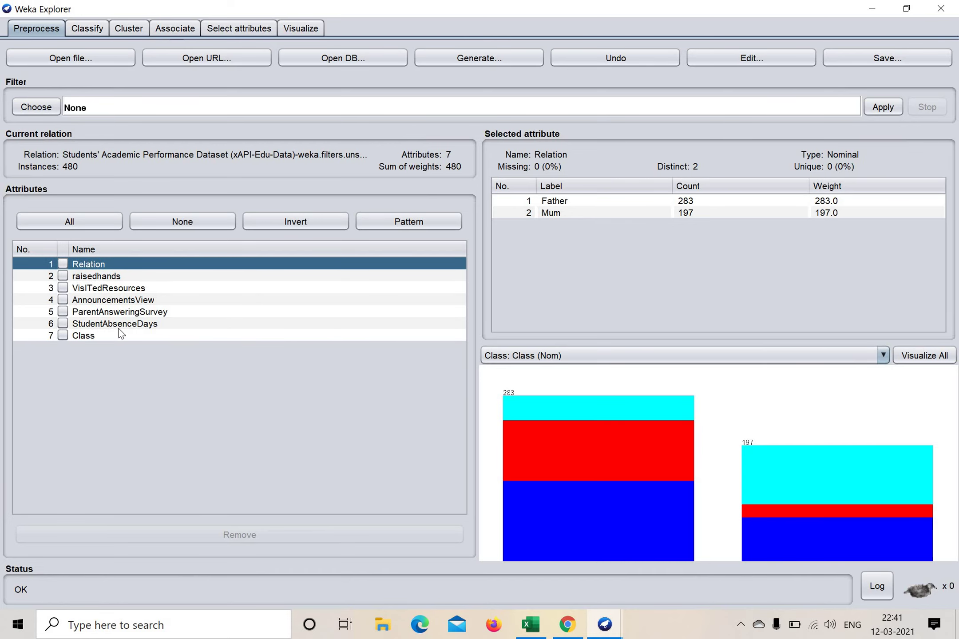
Check the remaining attributes against the correlation ranking and view the label counts of the Class attribute
click(232, 29)
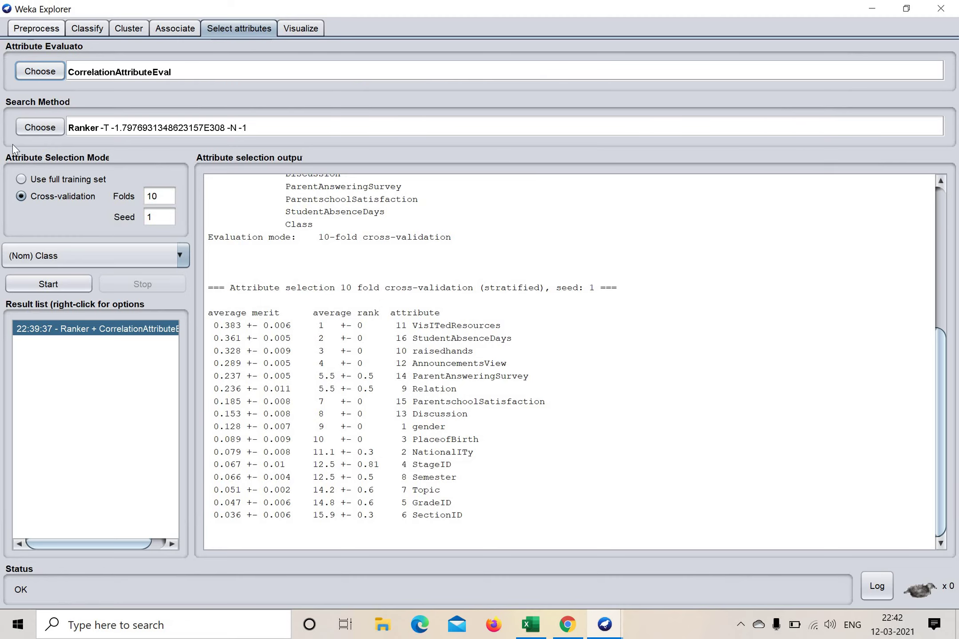
click(29, 28)
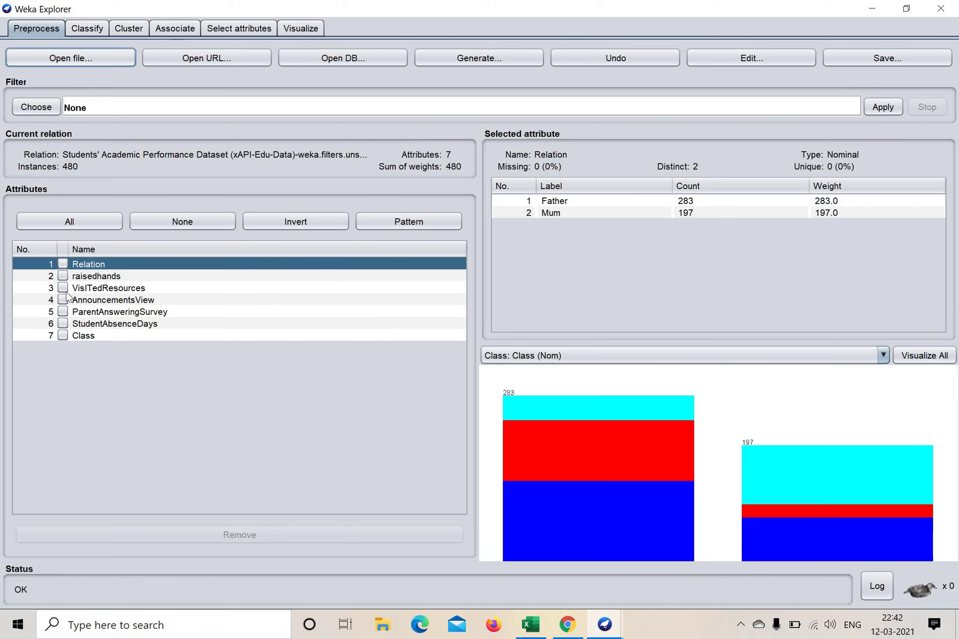
click(62, 335)
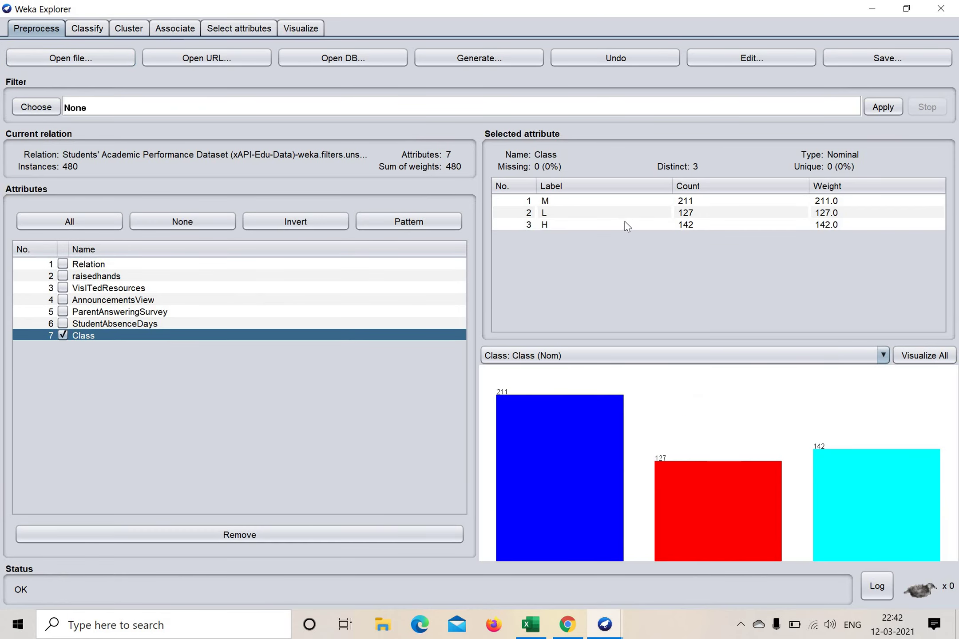
Run NaiveBayes with its default options on the reduced dataset, using 10-fold cross-validation and Class as the target
click(92, 27)
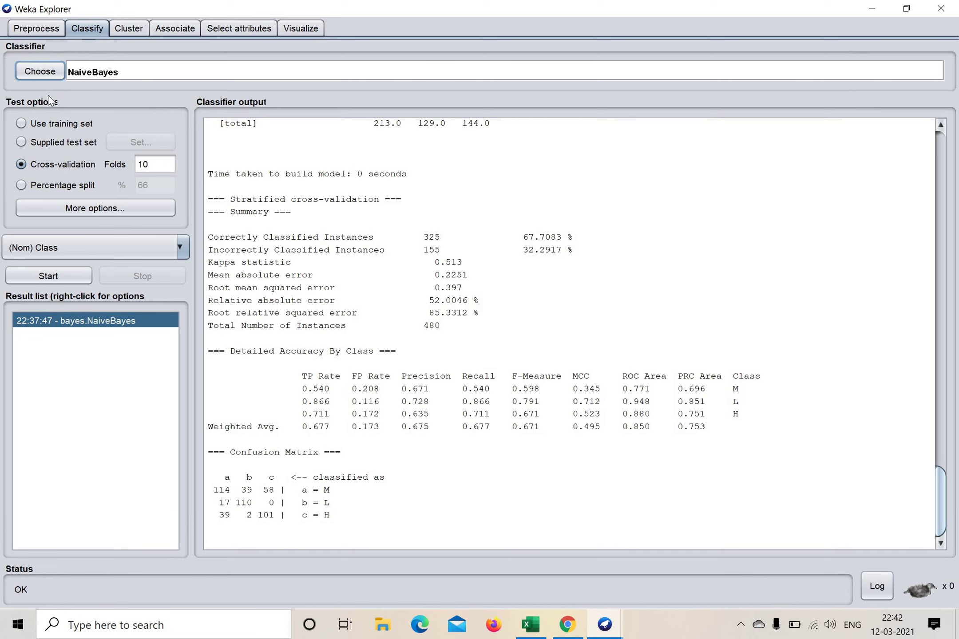
click(171, 76)
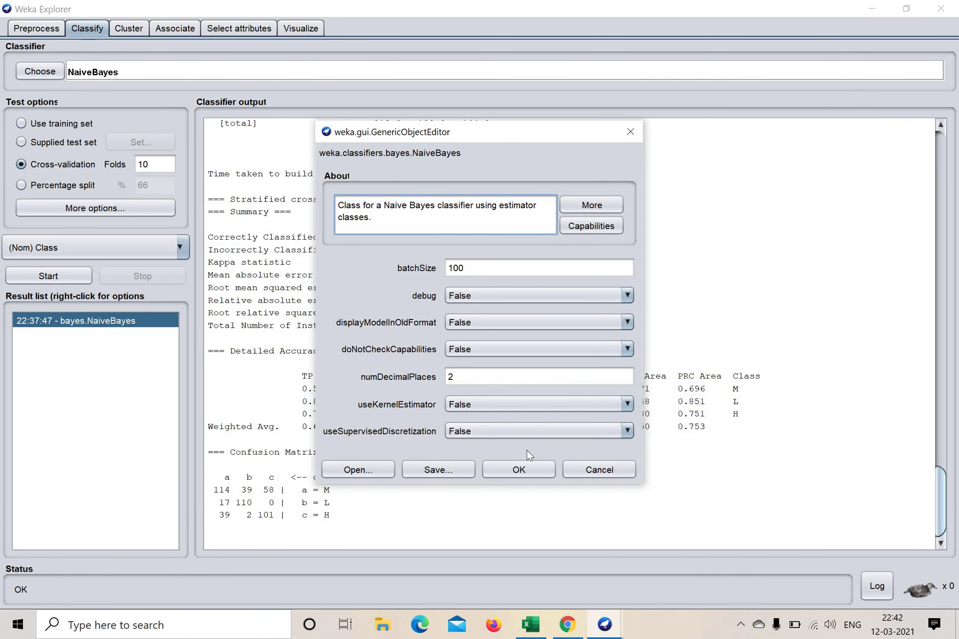
click(519, 470)
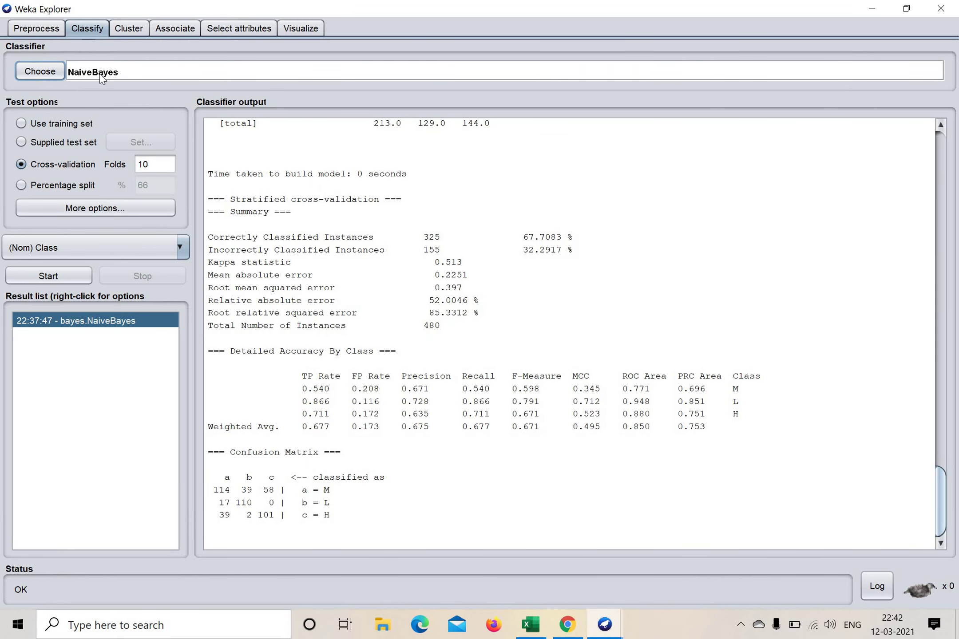
click(32, 28)
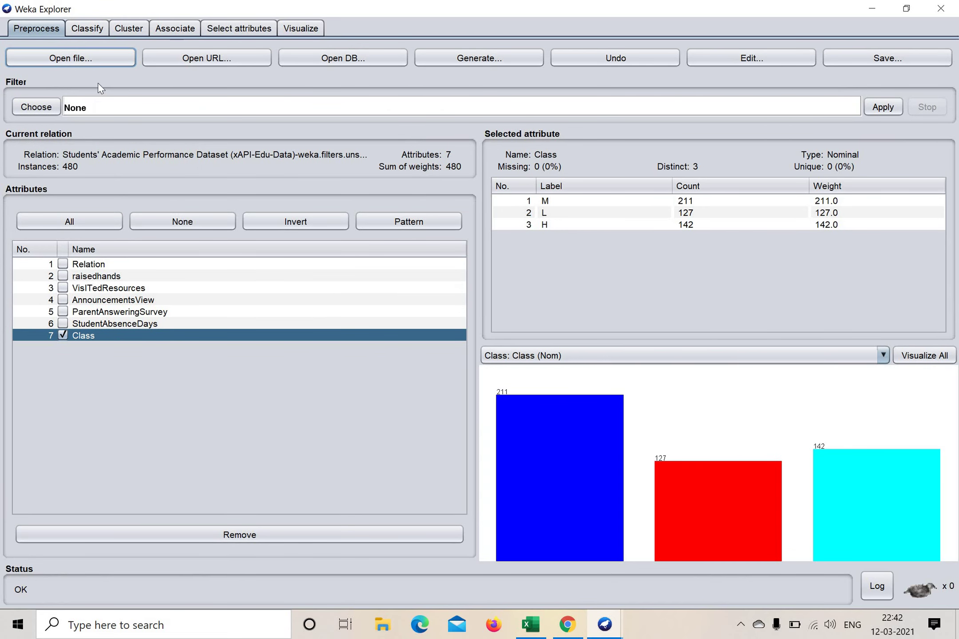
click(88, 29)
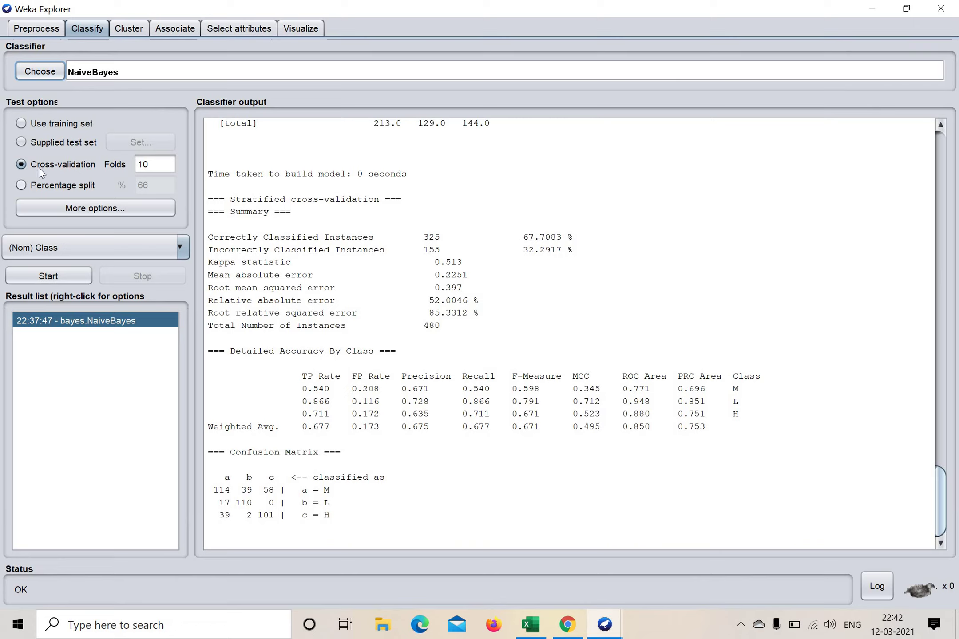
click(62, 277)
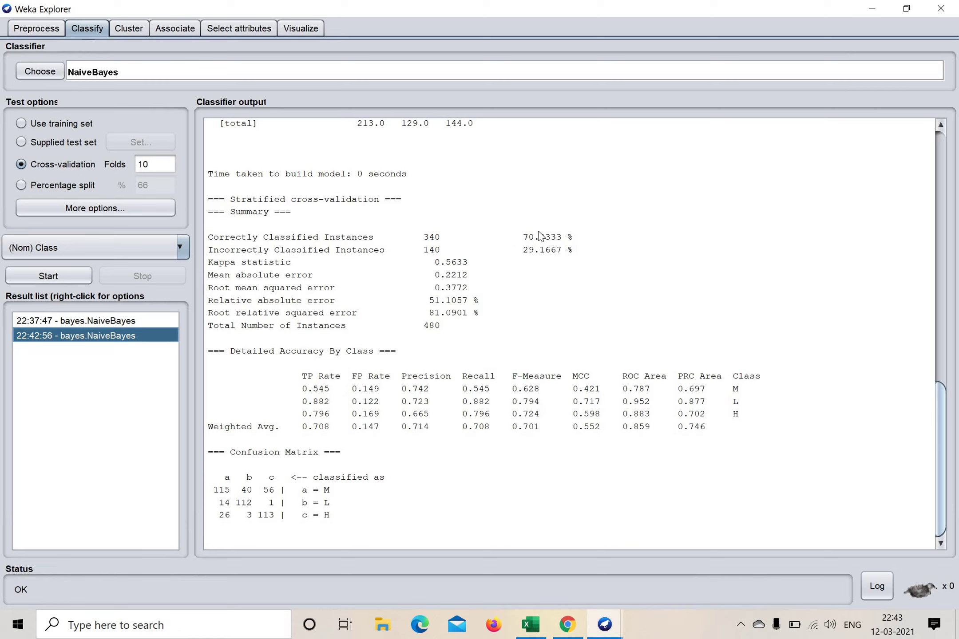
Compare the accuracy summaries of the NaiveBayes runs before and after attribute reduction, and revisit the correlation ranking
click(118, 322)
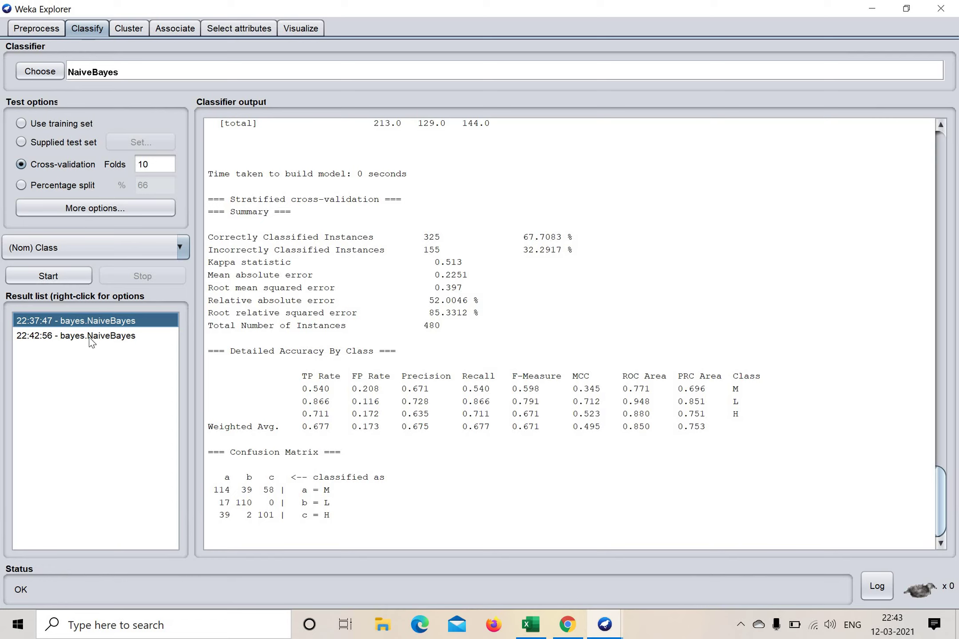
click(139, 338)
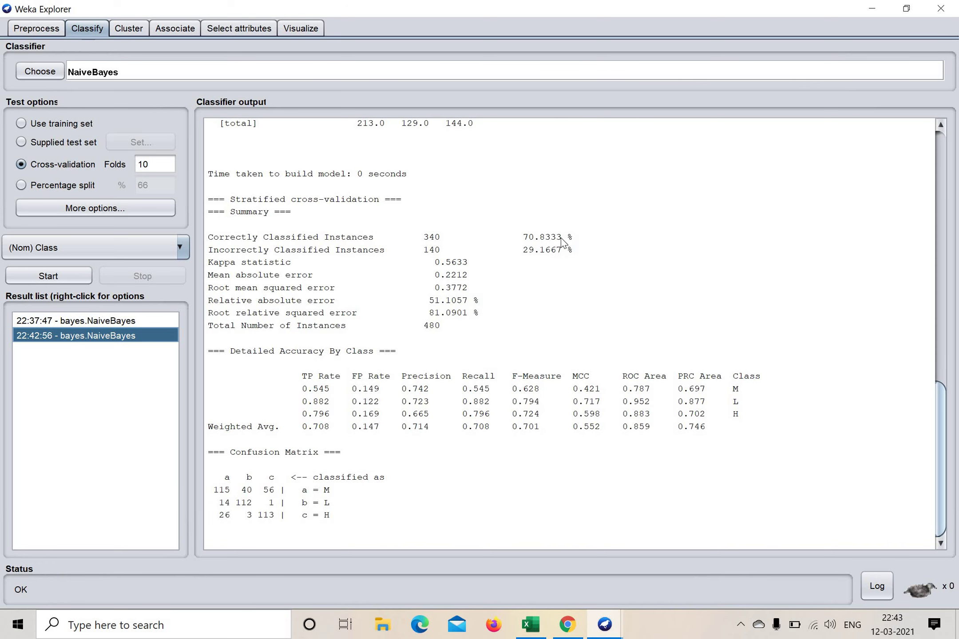
click(228, 29)
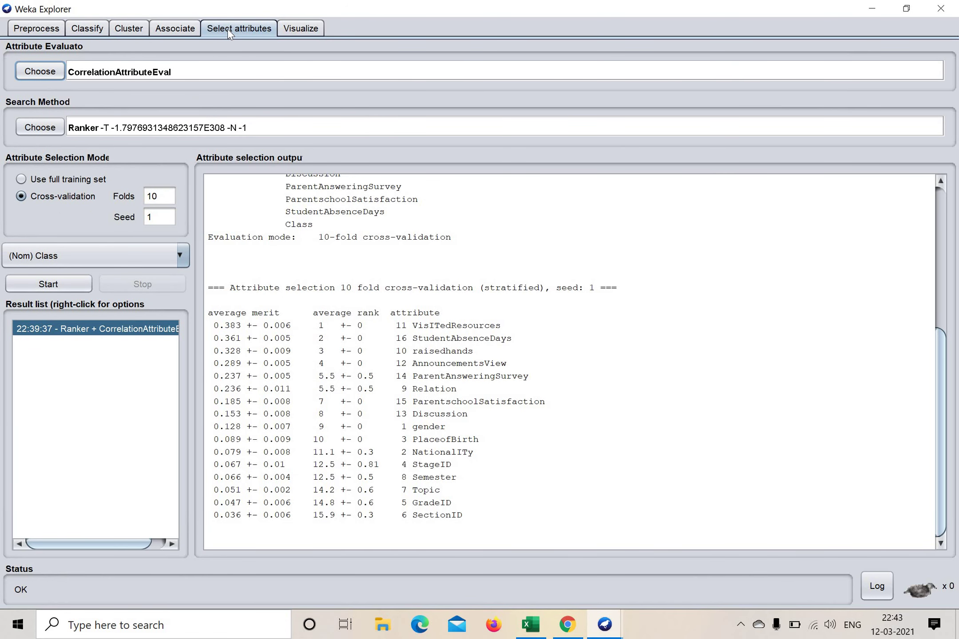
click(88, 29)
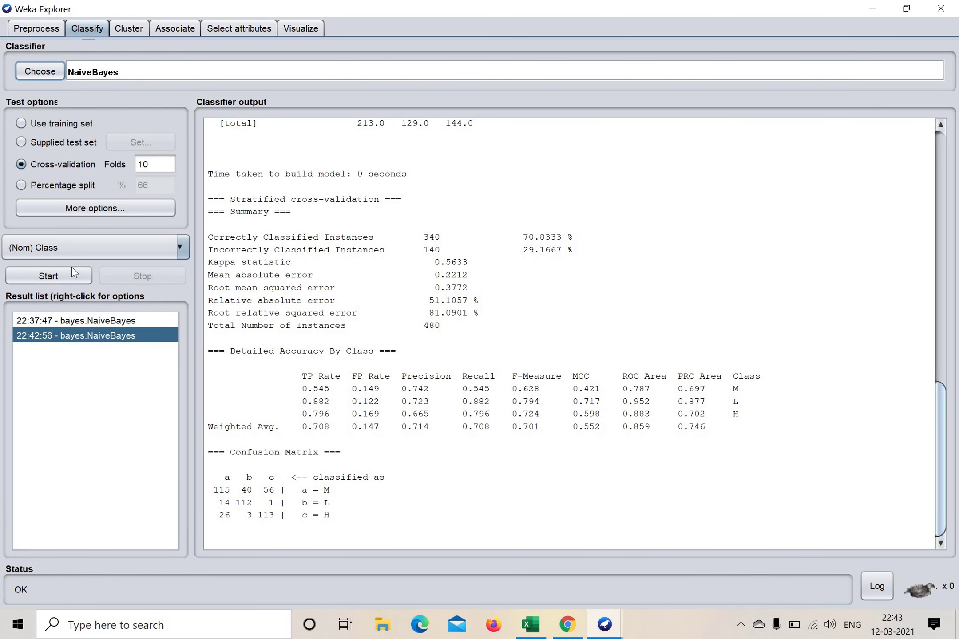
click(97, 321)
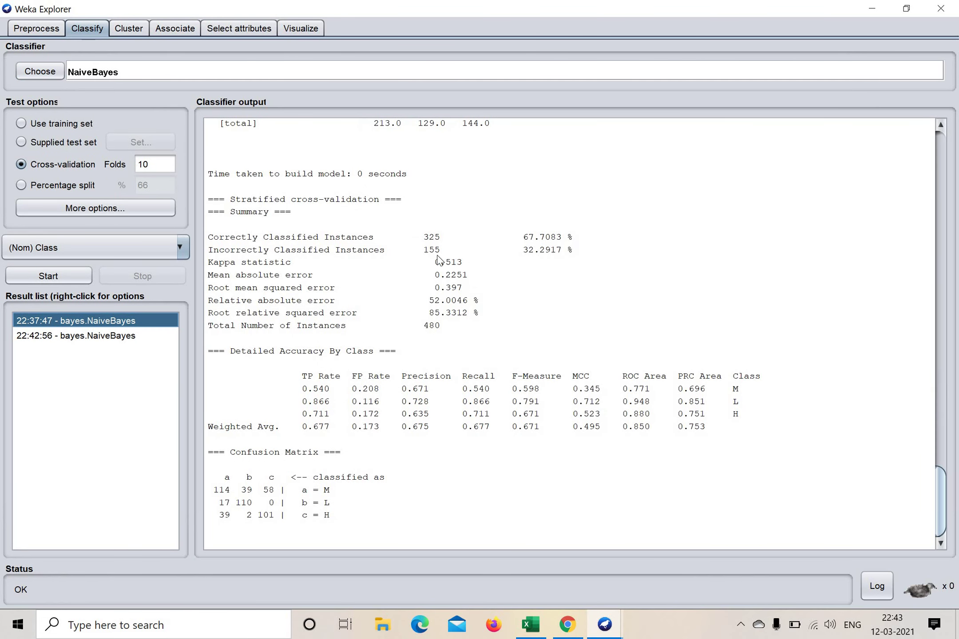
click(99, 336)
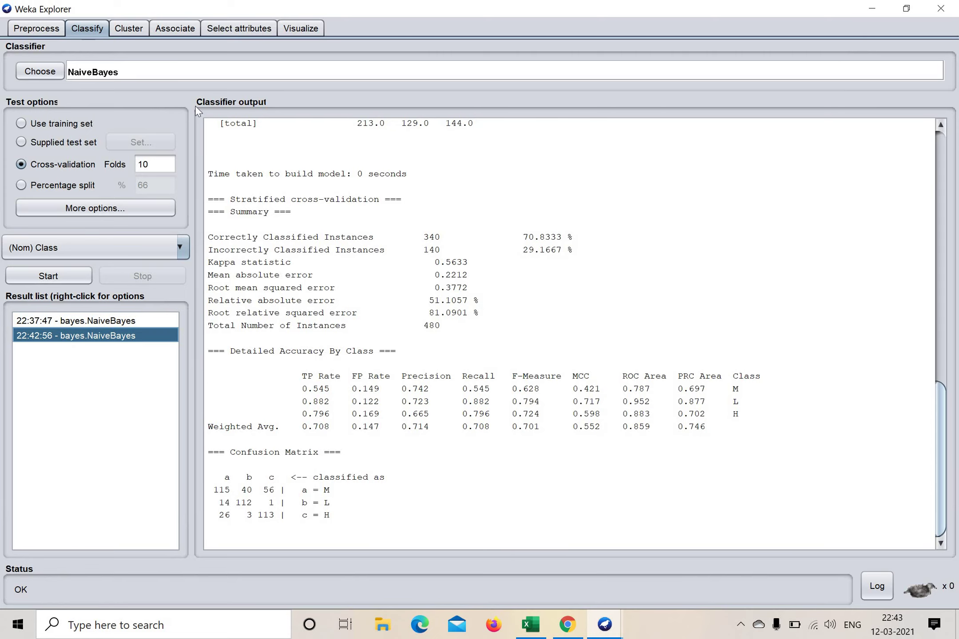
Review the reduced attribute list and compare the confusion matrices of the two NaiveBayes runs for classes M, L and H
click(239, 28)
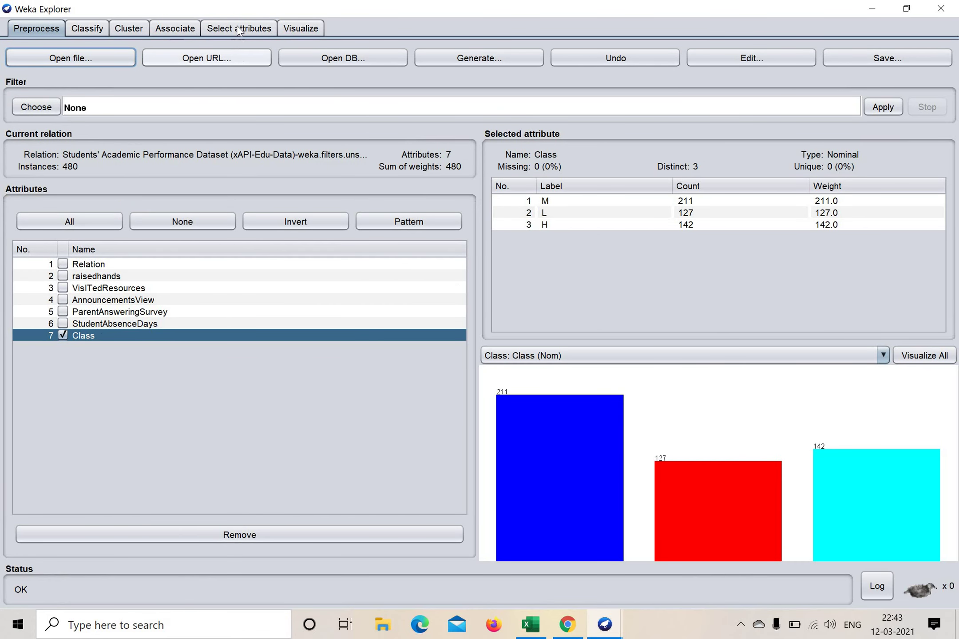
click(87, 28)
click(127, 321)
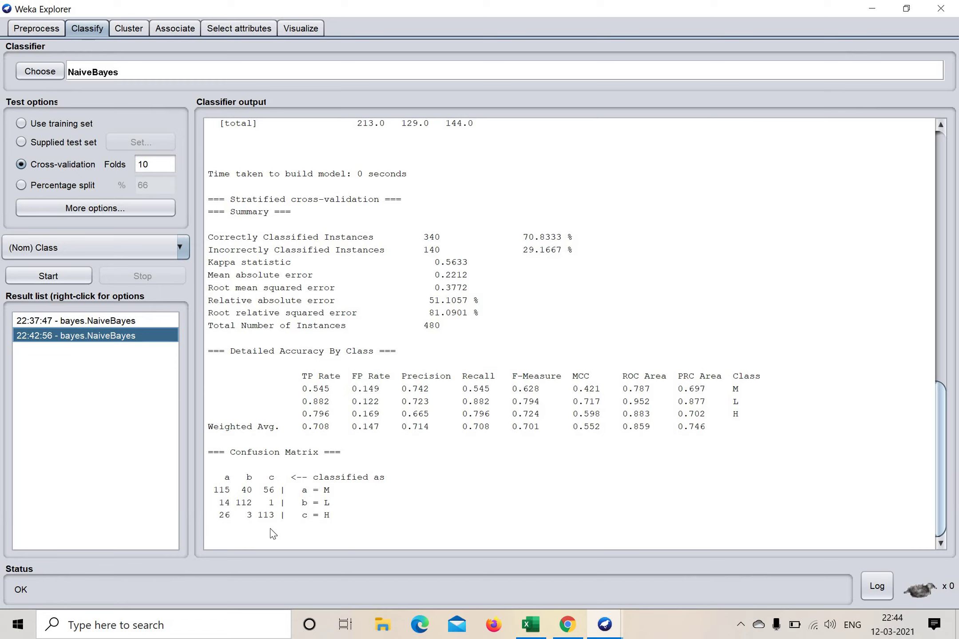
click(104, 320)
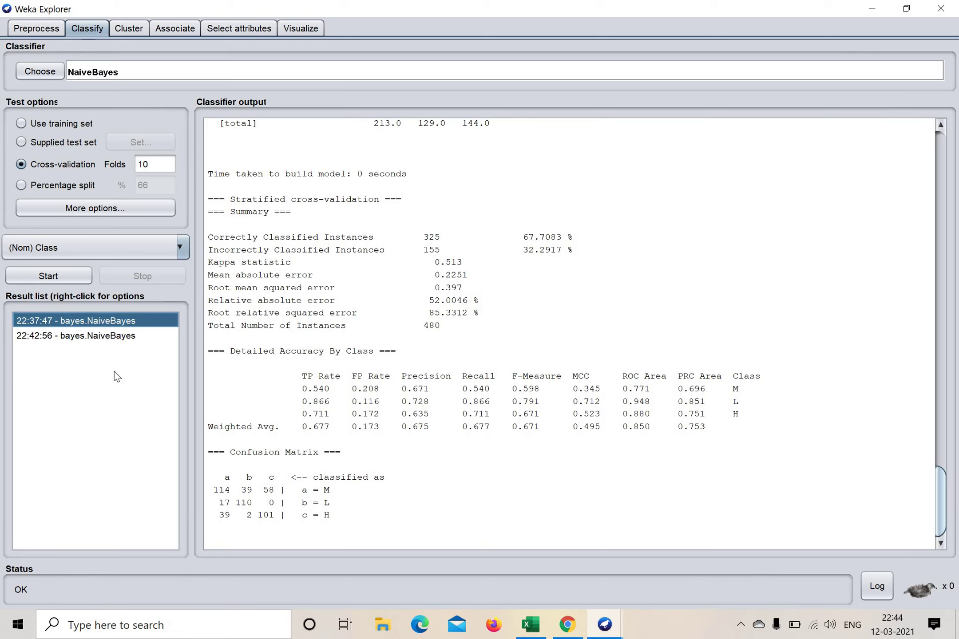
click(107, 336)
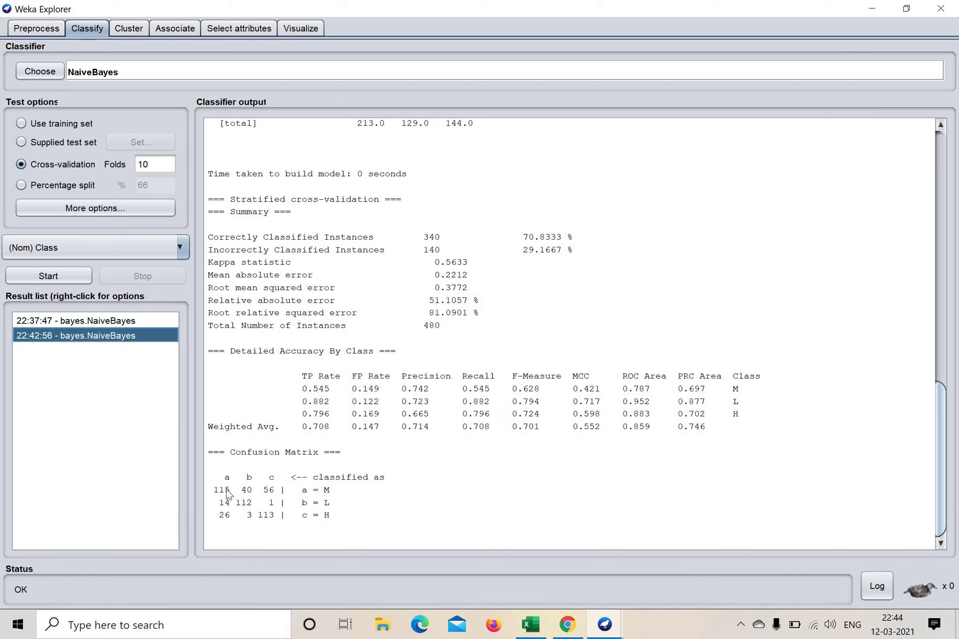
click(107, 320)
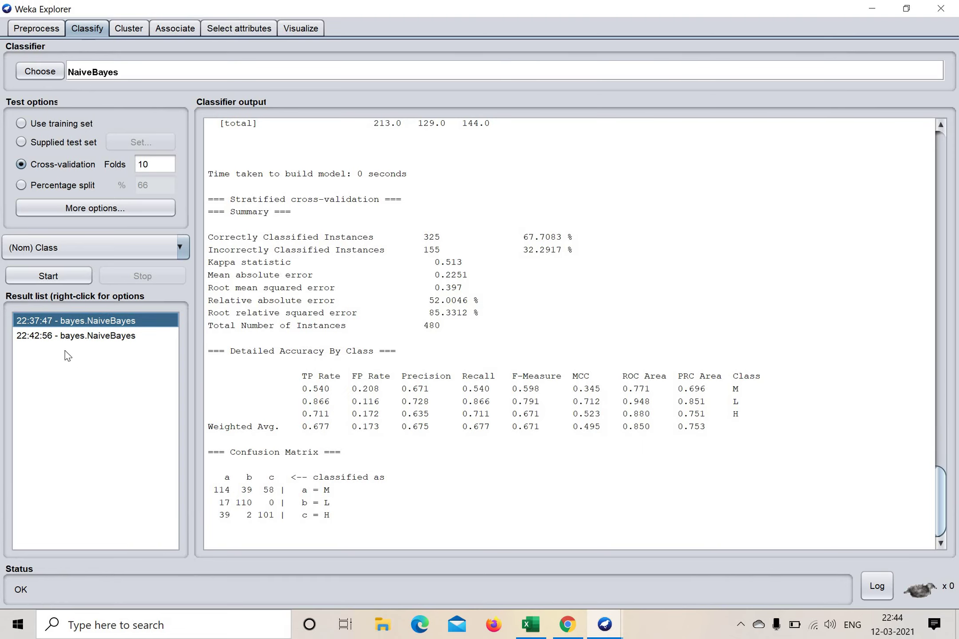
click(73, 337)
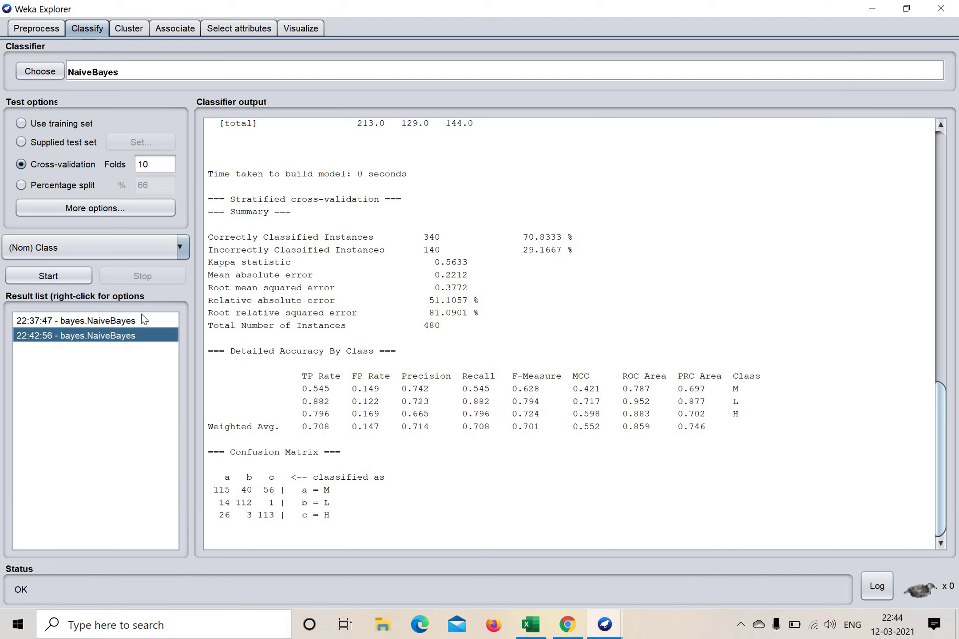
click(128, 321)
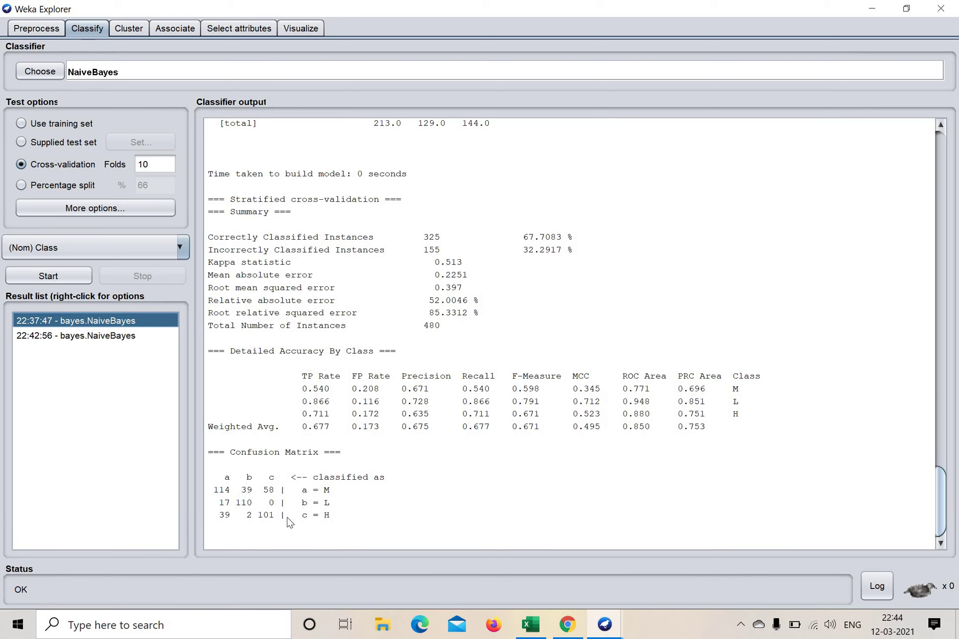
click(79, 339)
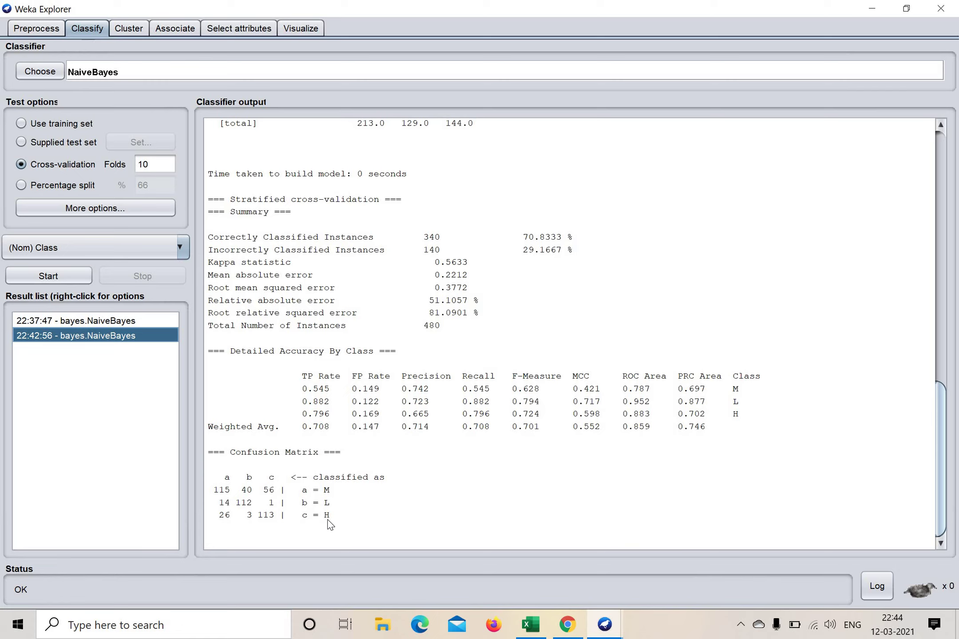
Compare the two NaiveBayes results once more, and save the model of the 22:42:56 run to the Desktop as NB
click(121, 321)
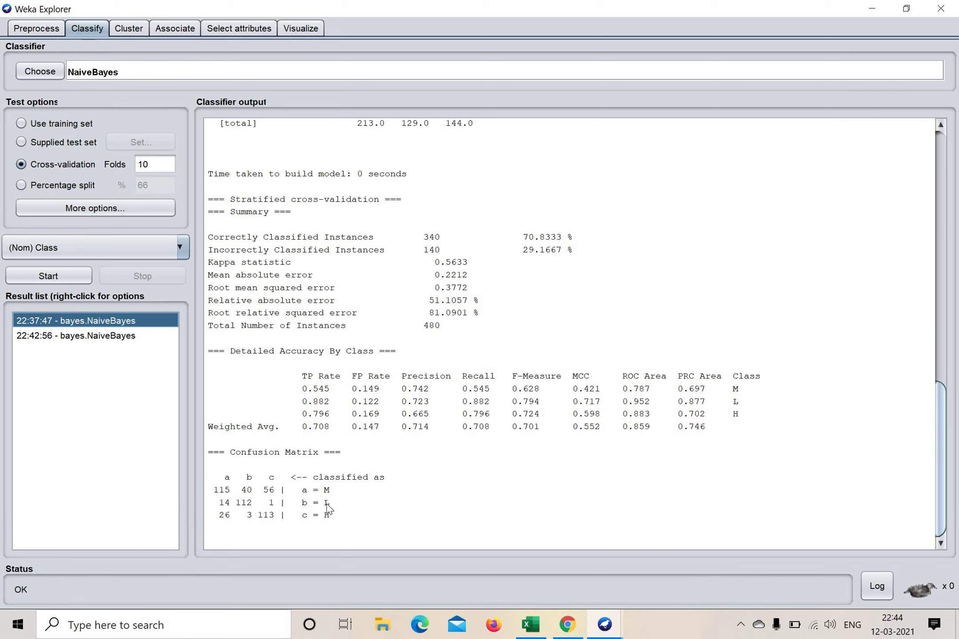
click(123, 336)
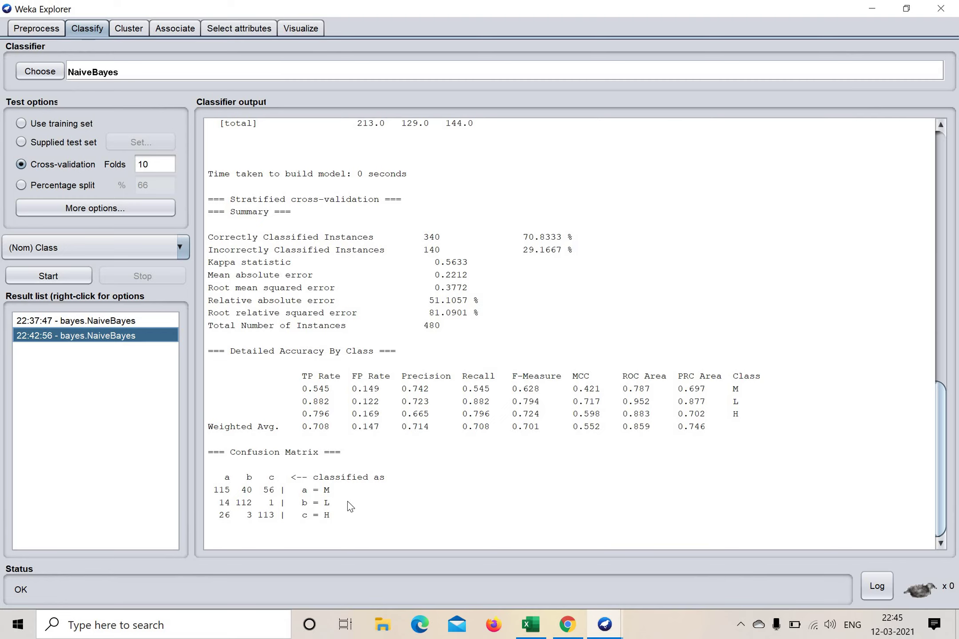
right_click(117, 342)
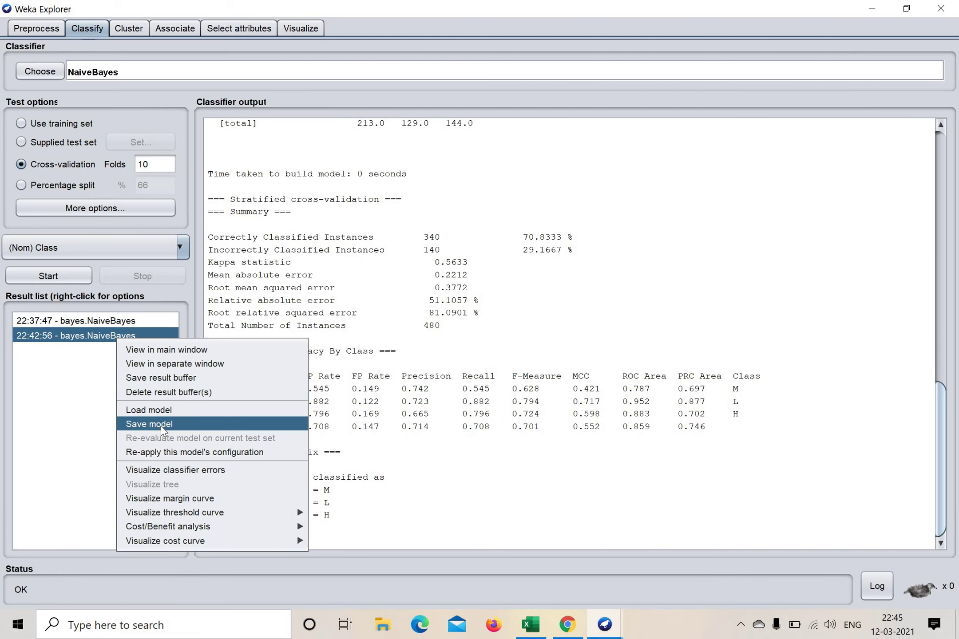
click(138, 424)
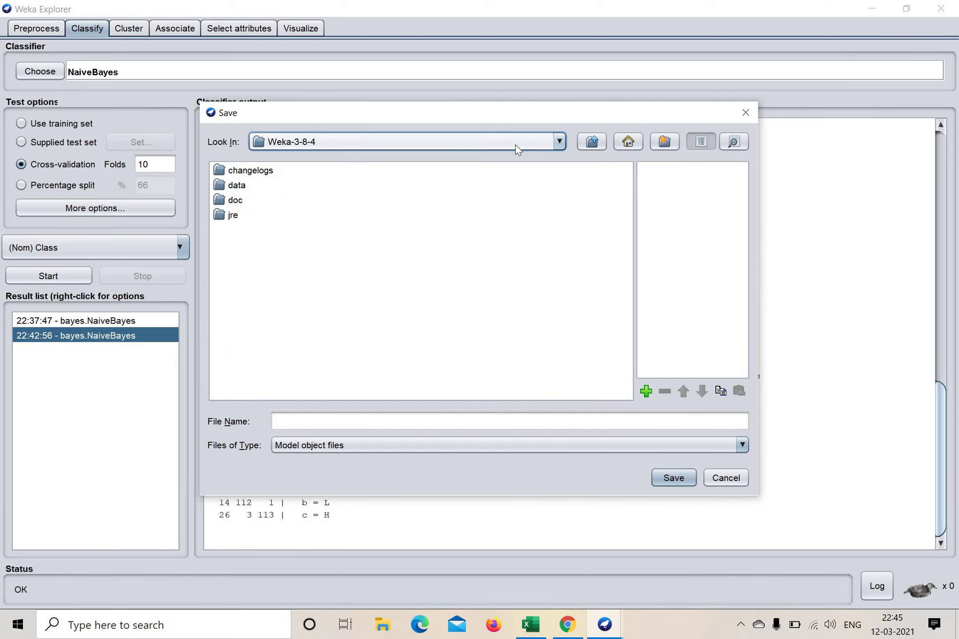
click(550, 146)
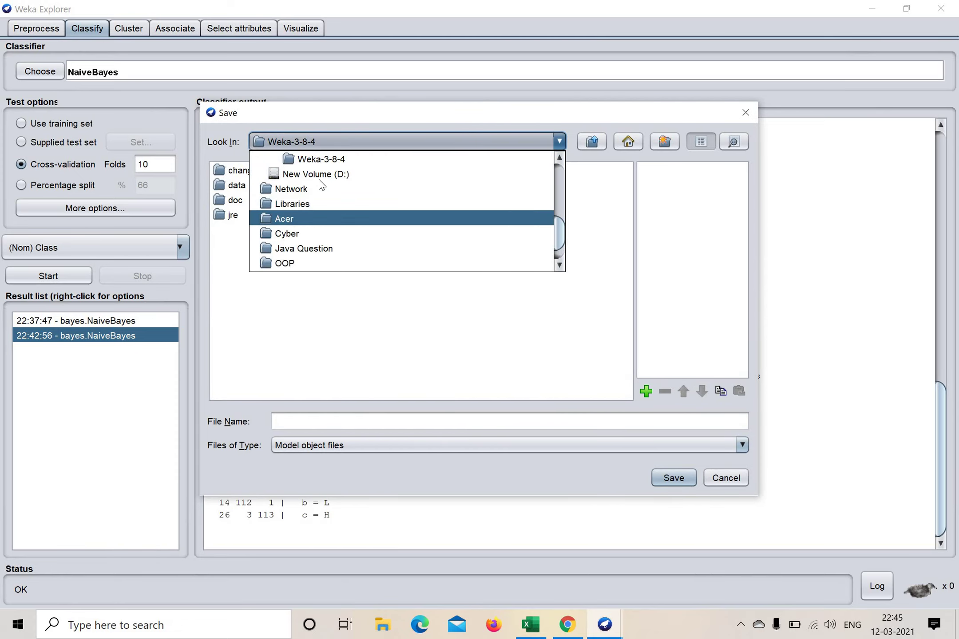
scroll(321, 221, up, 3)
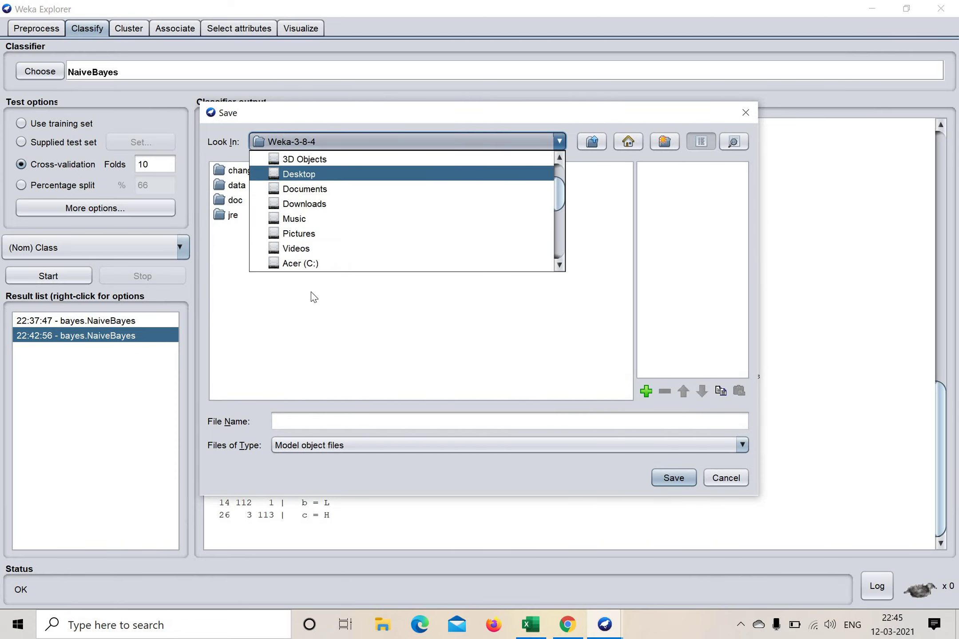
key(Return)
click(300, 420)
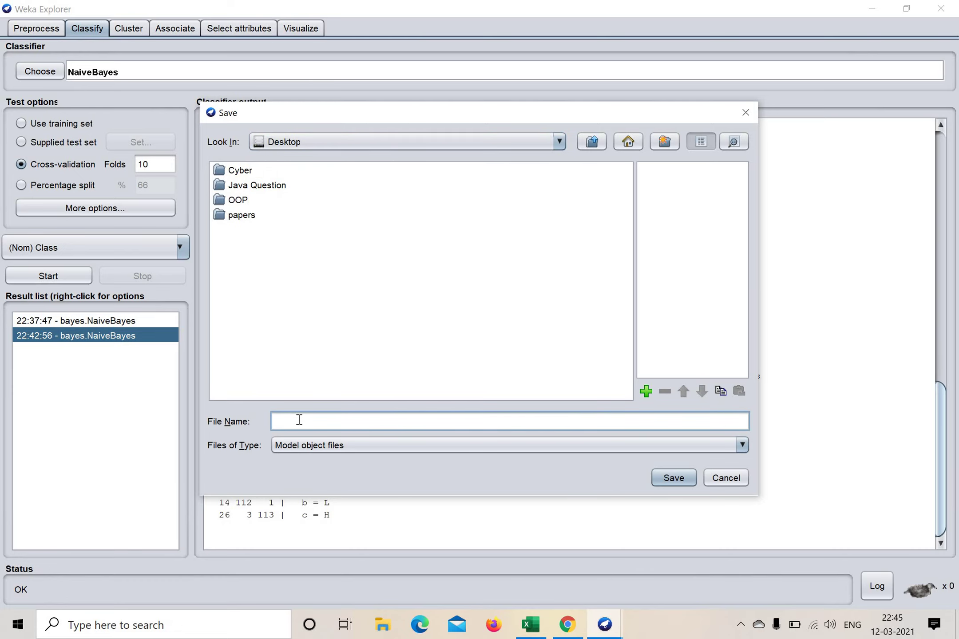
text(NB)
click(673, 478)
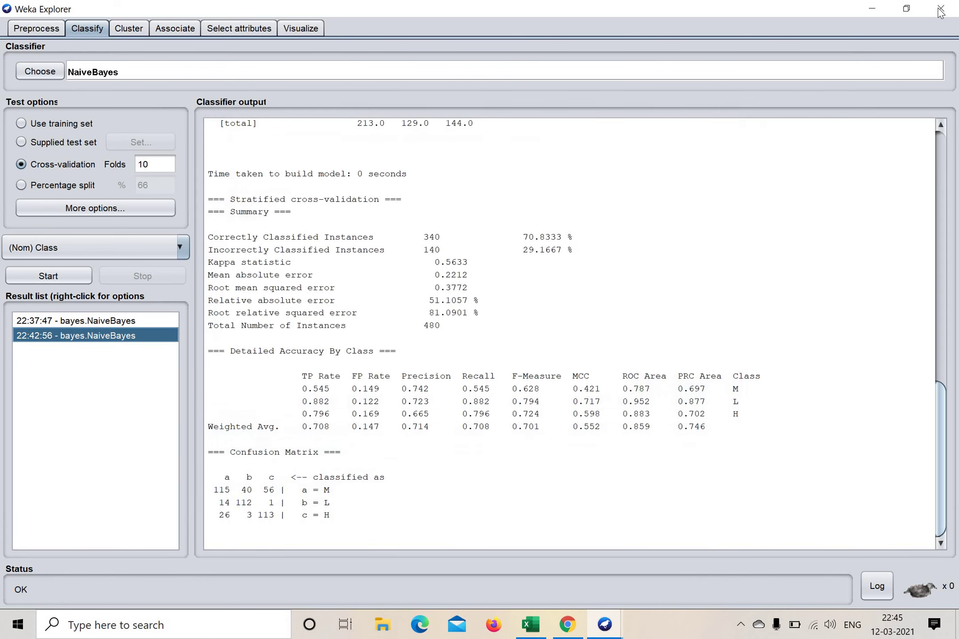
Check the Desktop for the saved NB.model file and return to the Weka Explorer window
click(871, 8)
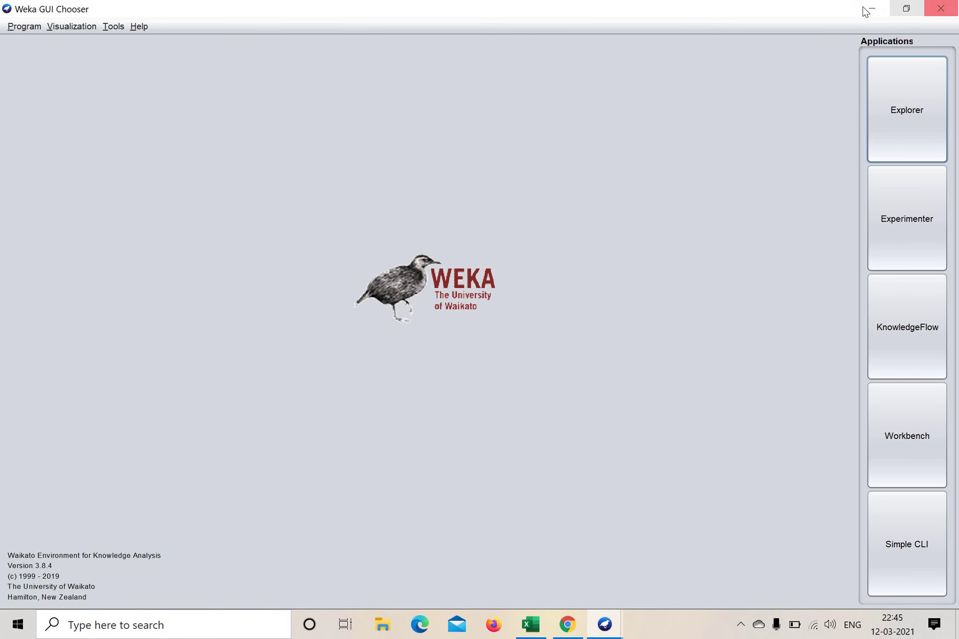
key(super+d)
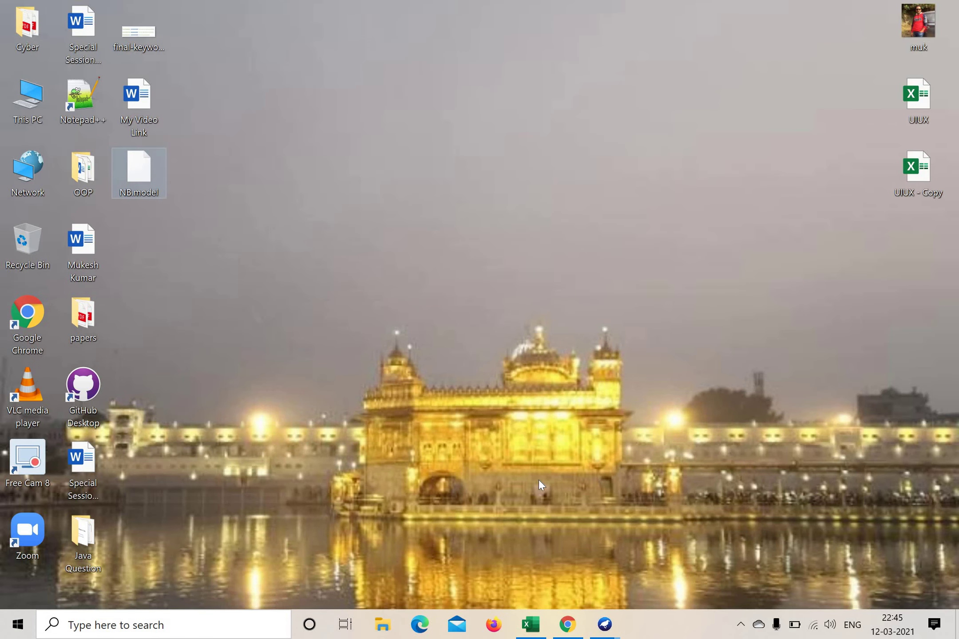
click(567, 624)
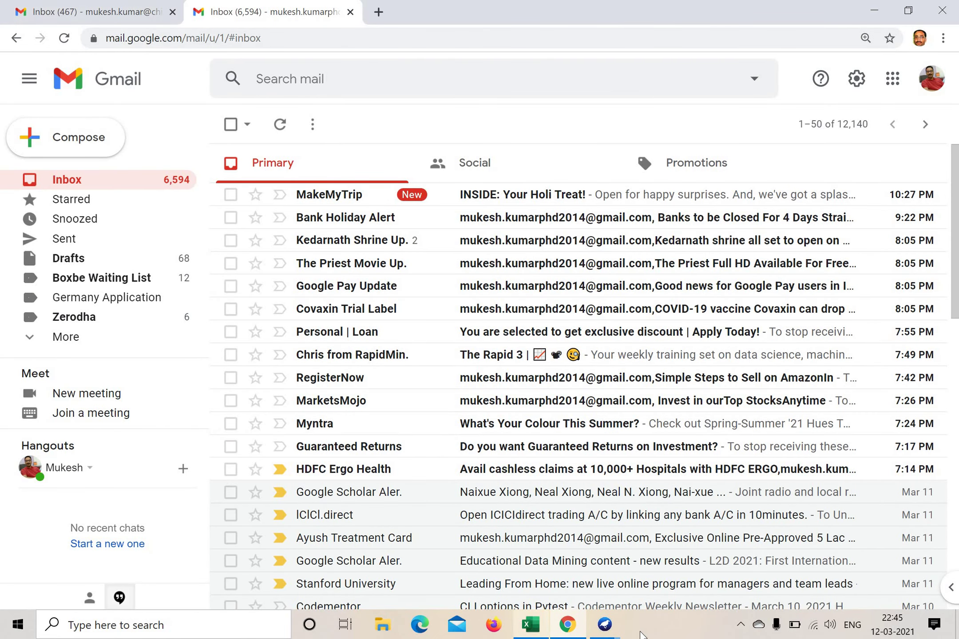
mouse_move(604, 624)
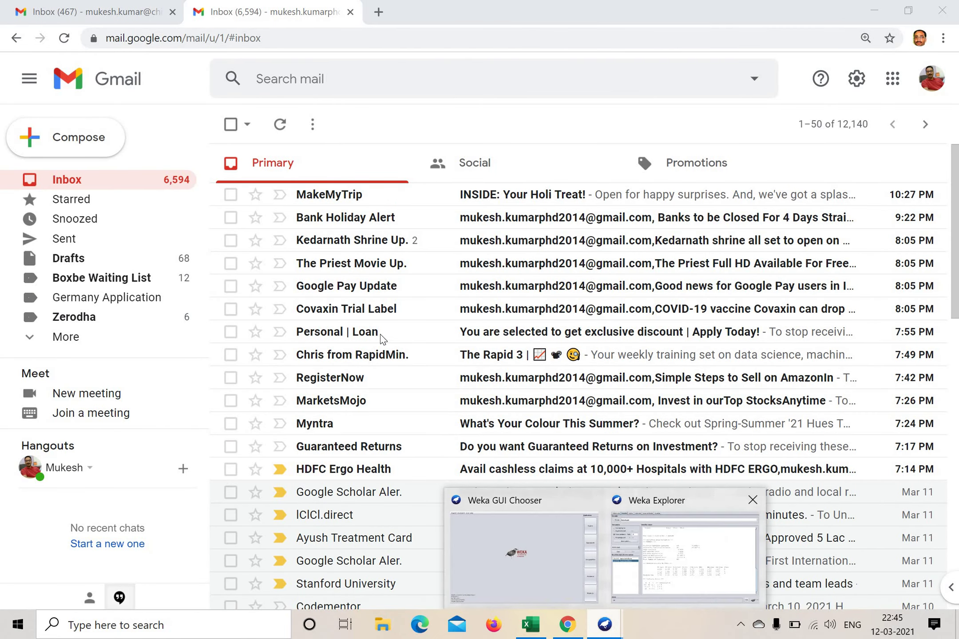
click(684, 555)
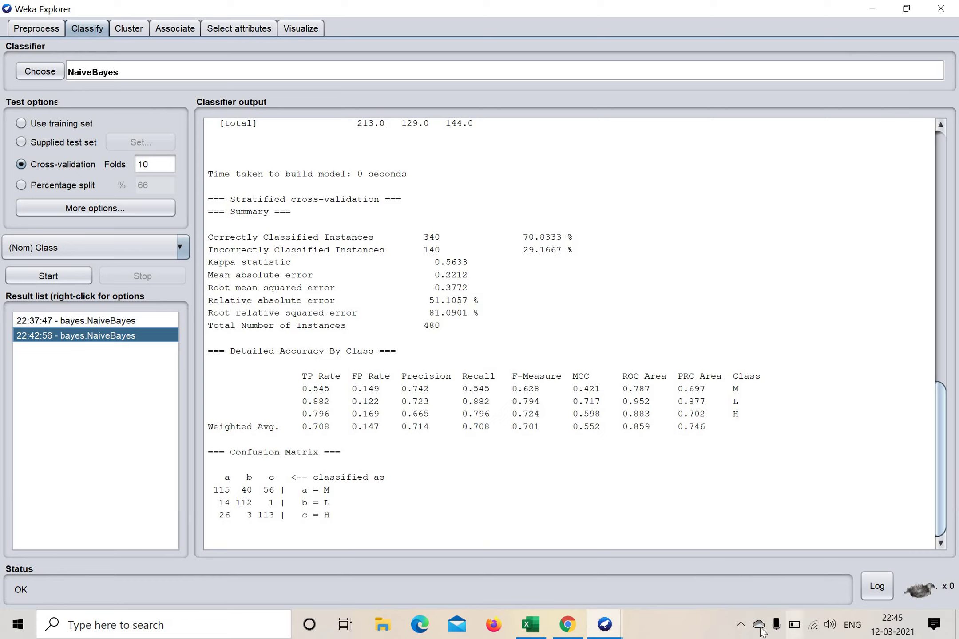
click(739, 620)
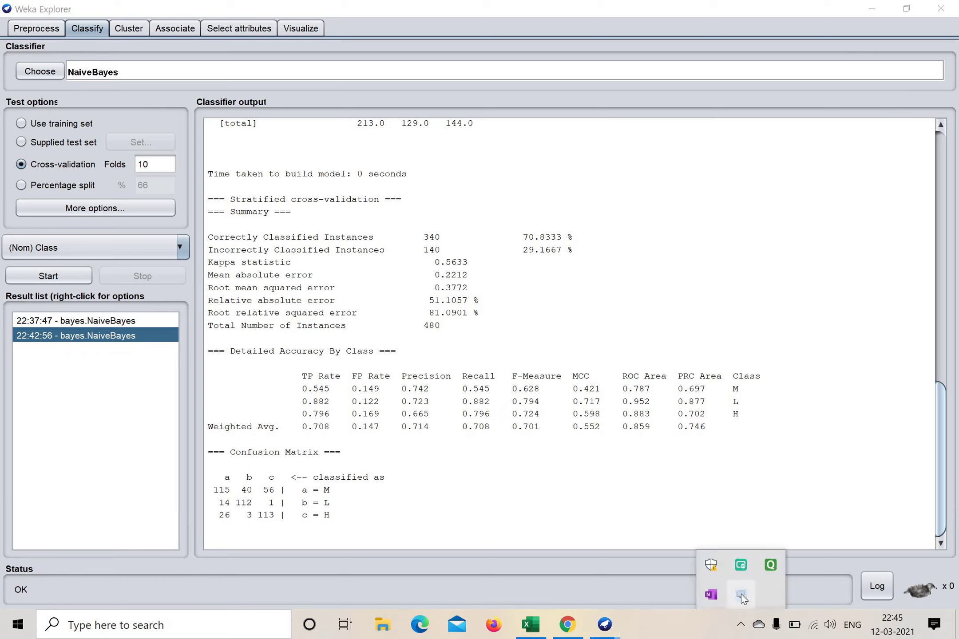